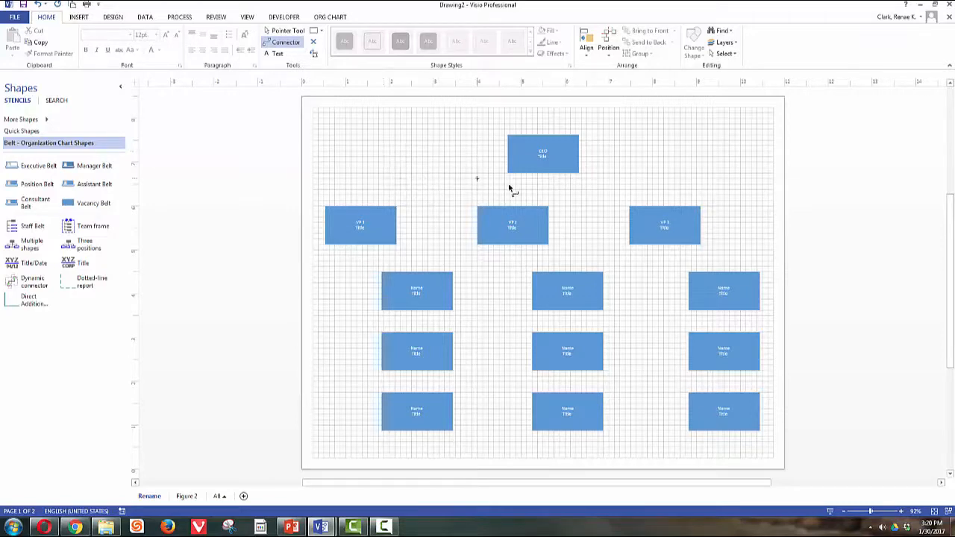
# Connect the bottom of the CEO box to the top of each of the VP 1, VP 2 and VP 3 boxes.
pyautogui.click(555, 160)
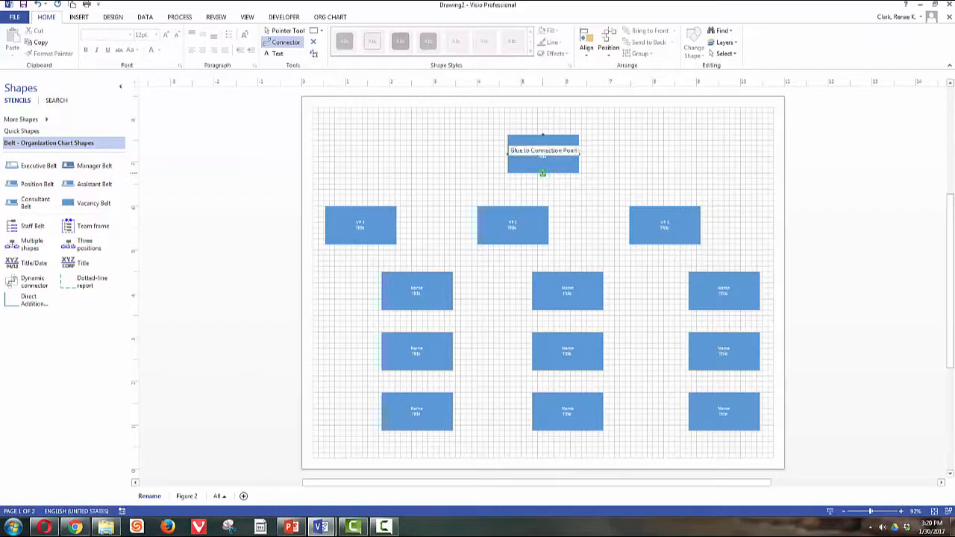
pyautogui.moveTo(542, 173); pyautogui.dragTo(512, 206)
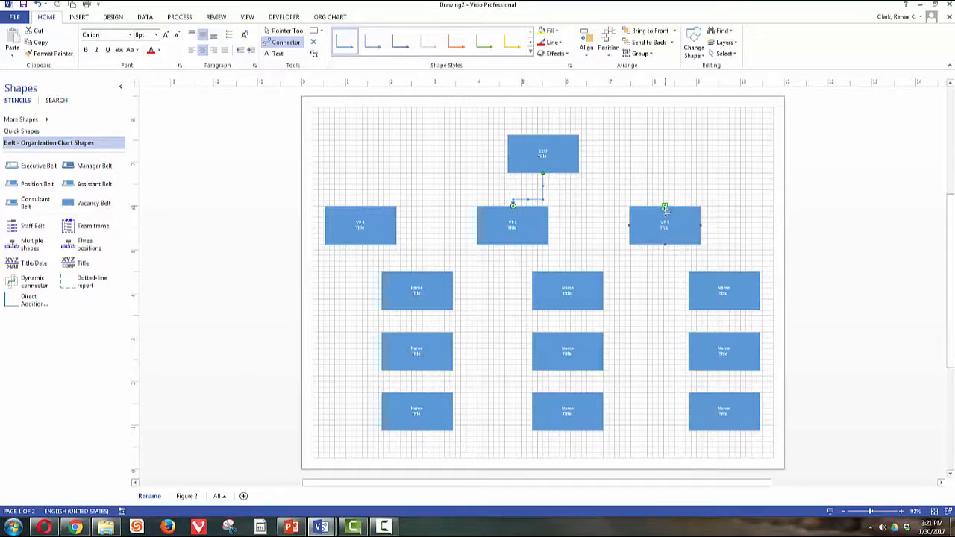
pyautogui.moveTo(665, 208); pyautogui.dragTo(542, 174)
pyautogui.moveTo(542, 176)
pyautogui.mouseDown()
pyautogui.moveTo(444, 213)
pyautogui.moveTo(361, 208)
pyautogui.moveTo(362, 196)
pyautogui.moveTo(532, 191)
pyautogui.moveTo(542, 173)
pyautogui.mouseUp()
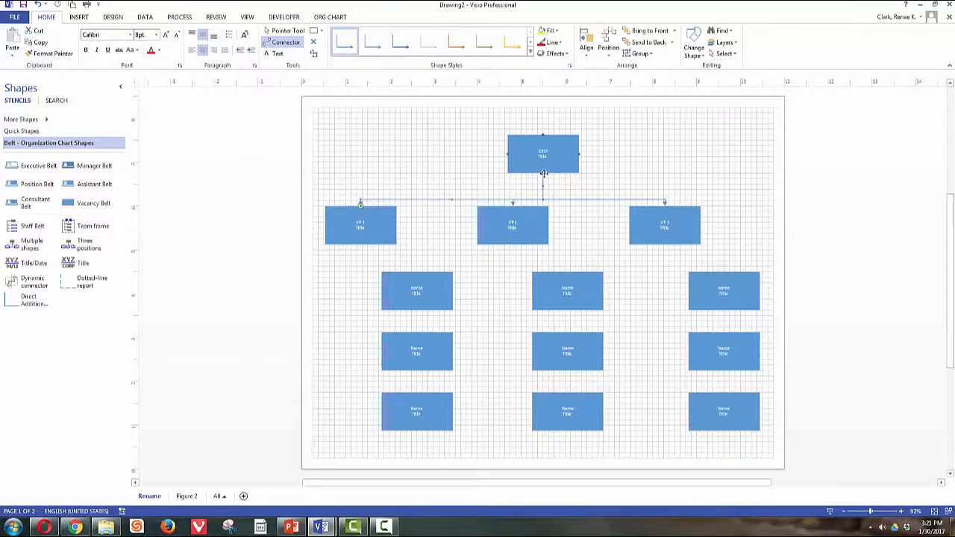
pyautogui.click(430, 206)
pyautogui.click(416, 203)
# Nudge the VP 1 box down and back up so its connector lines up with those of VP 2 and VP 3.
pyautogui.click(289, 34)
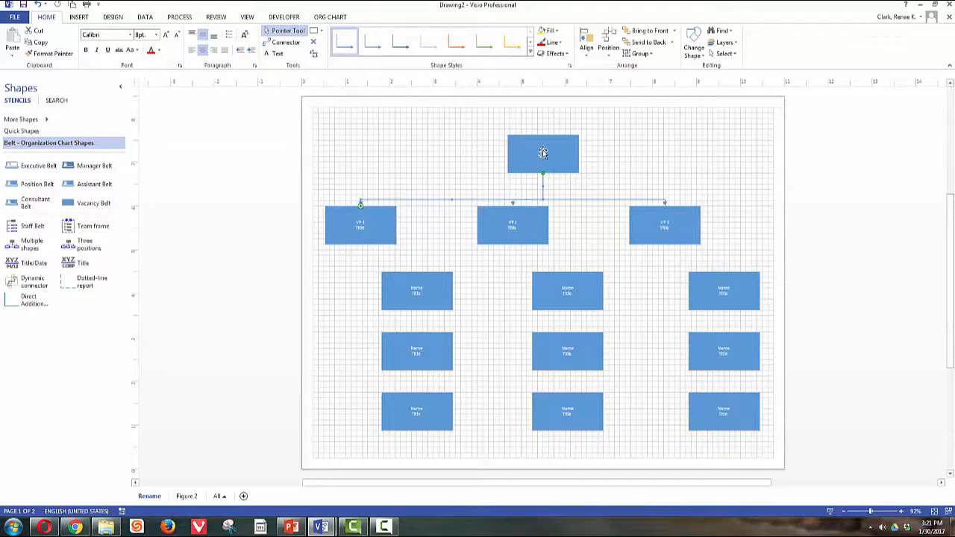
pyautogui.click(376, 233)
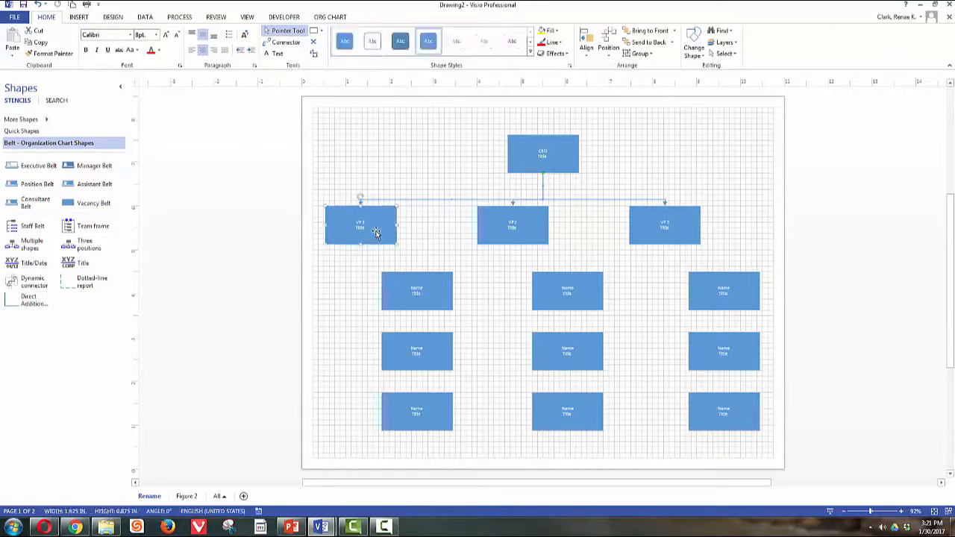
pyautogui.press('Down')
pyautogui.press('Down')
pyautogui.press('Down')
pyautogui.press('Down')
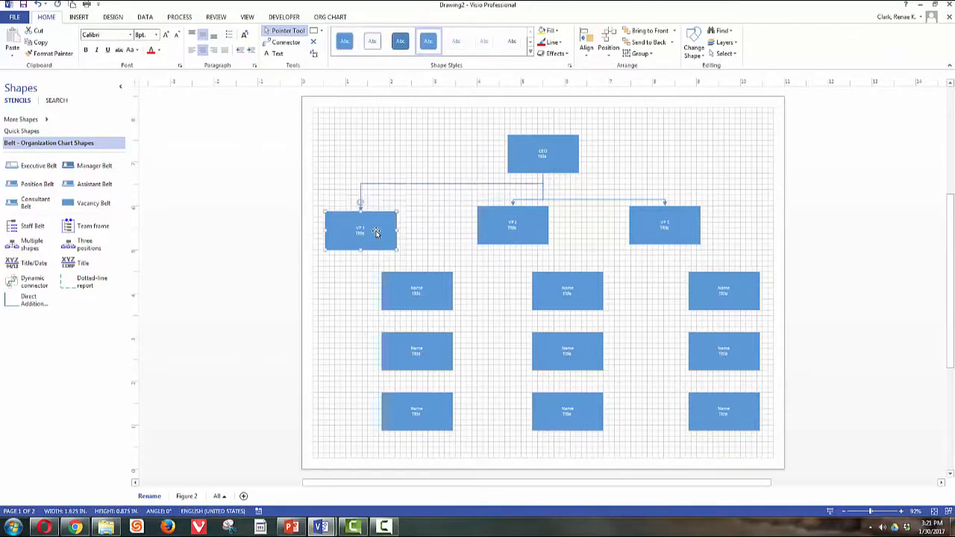
pyautogui.press('Up')
pyautogui.press('Up')
pyautogui.press('Up')
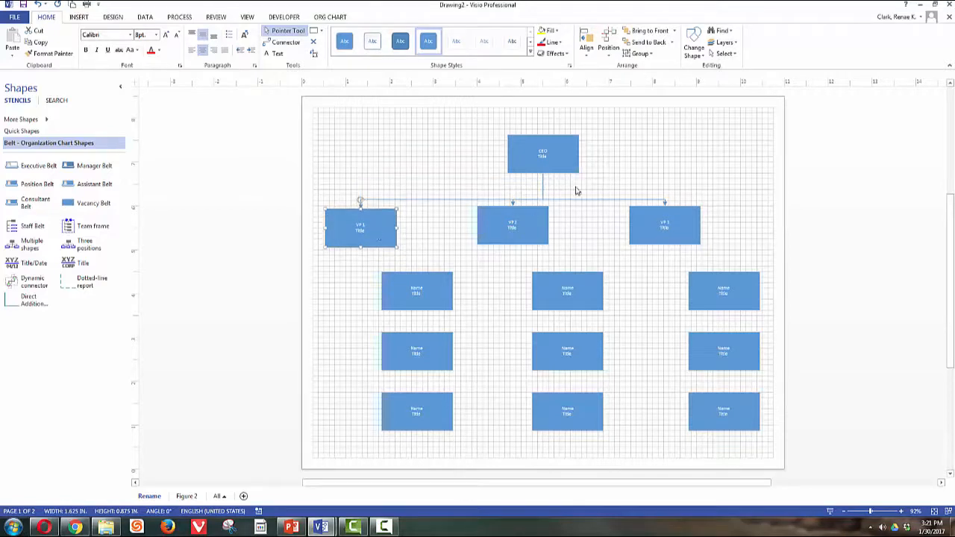
# Nudge the CEO box a few steps left and back right to its starting position.
pyautogui.click(551, 160)
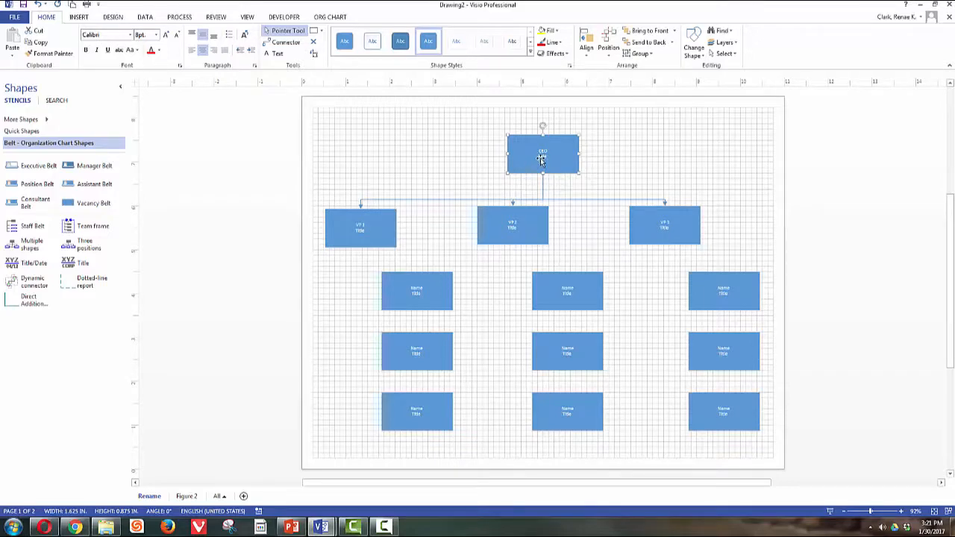
pyautogui.press('Left')
pyautogui.press('Left')
pyautogui.press('Left')
pyautogui.press('Right')
pyautogui.press('Right')
pyautogui.press('Right')
# Select all three connectors between the CEO and VP boxes and remove their arrowheads.
pyautogui.click(374, 204)
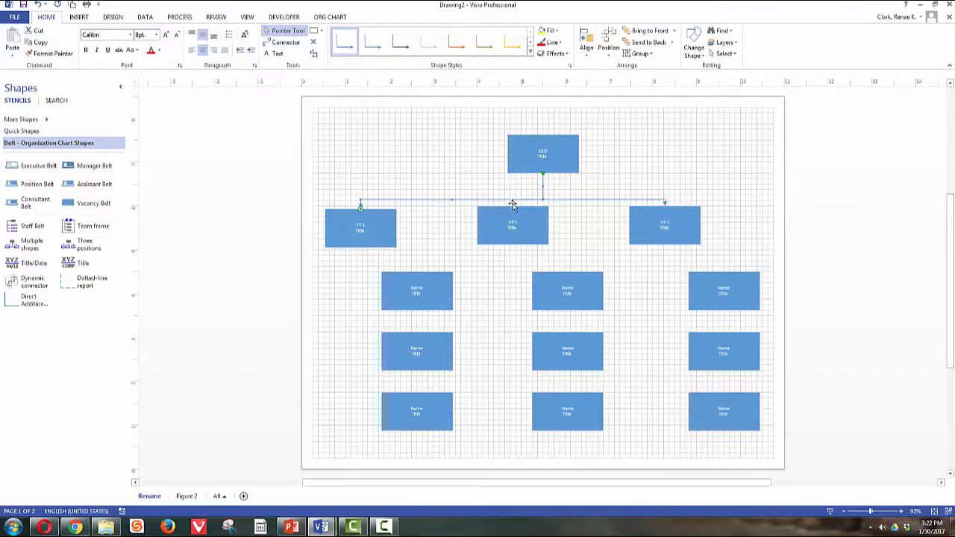
pyautogui.click(513, 203)
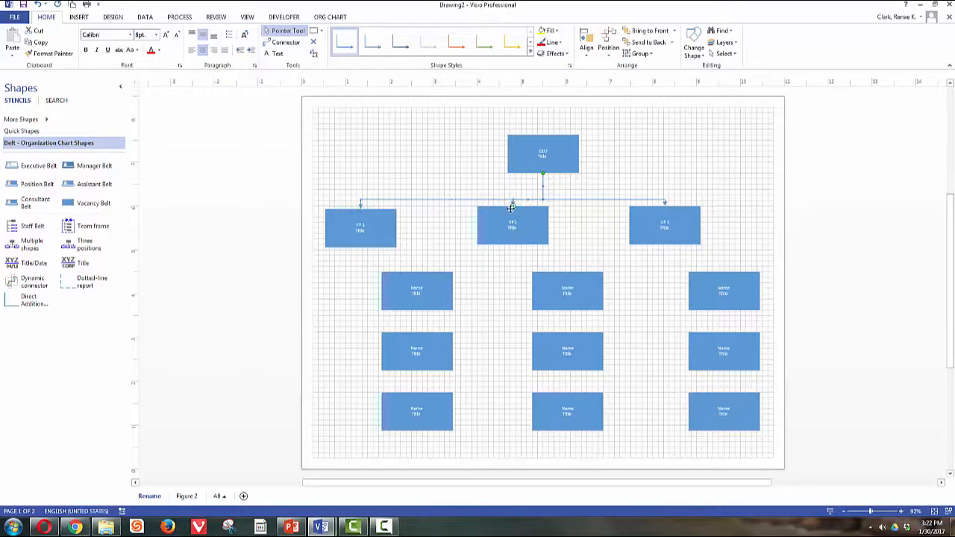
pyautogui.click(635, 200)
pyautogui.click(514, 205)
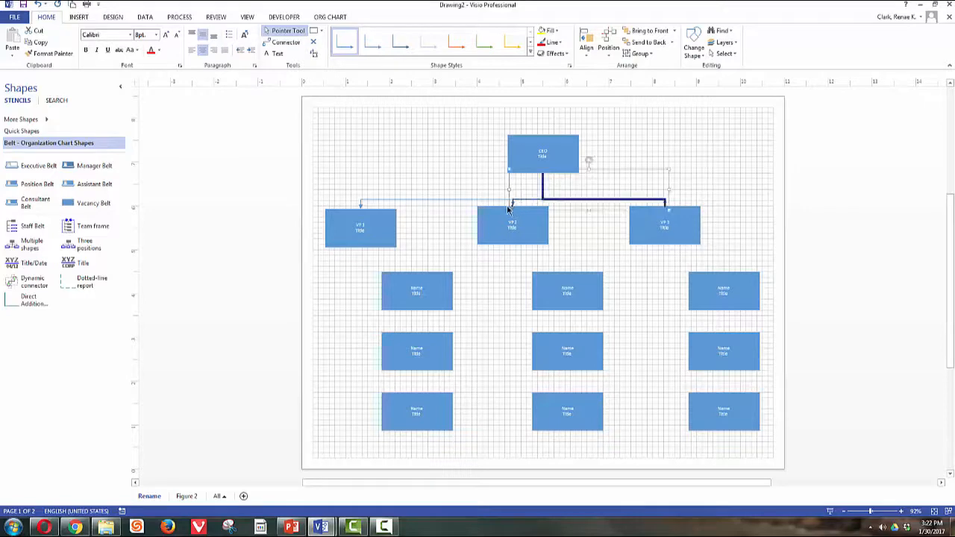
pyautogui.moveTo(400, 203); pyautogui.dragTo(403, 204)
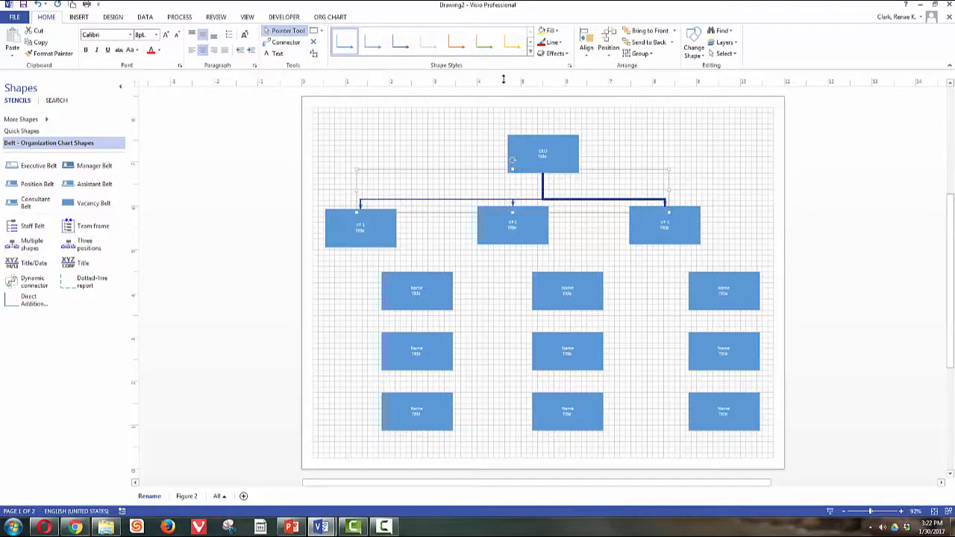
pyautogui.click(561, 42)
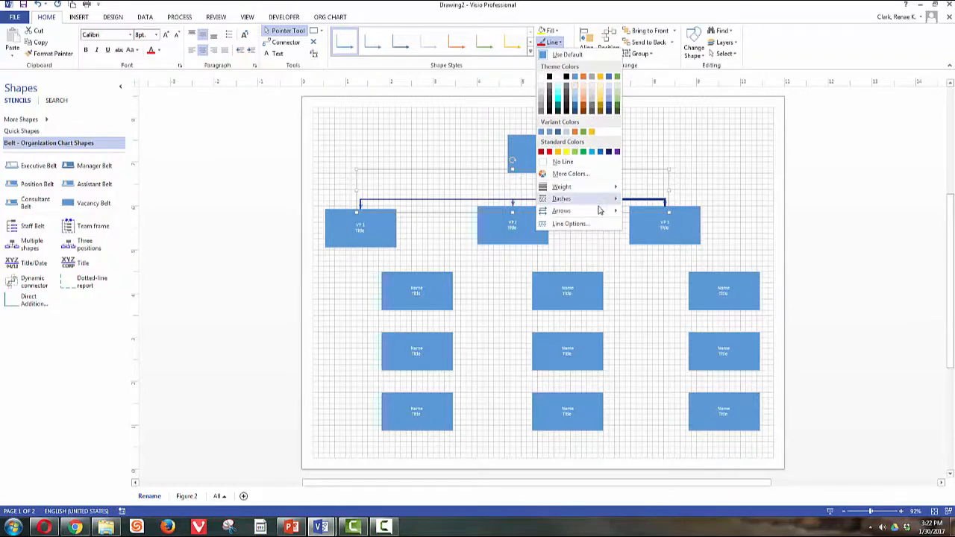
pyautogui.moveTo(597, 214)
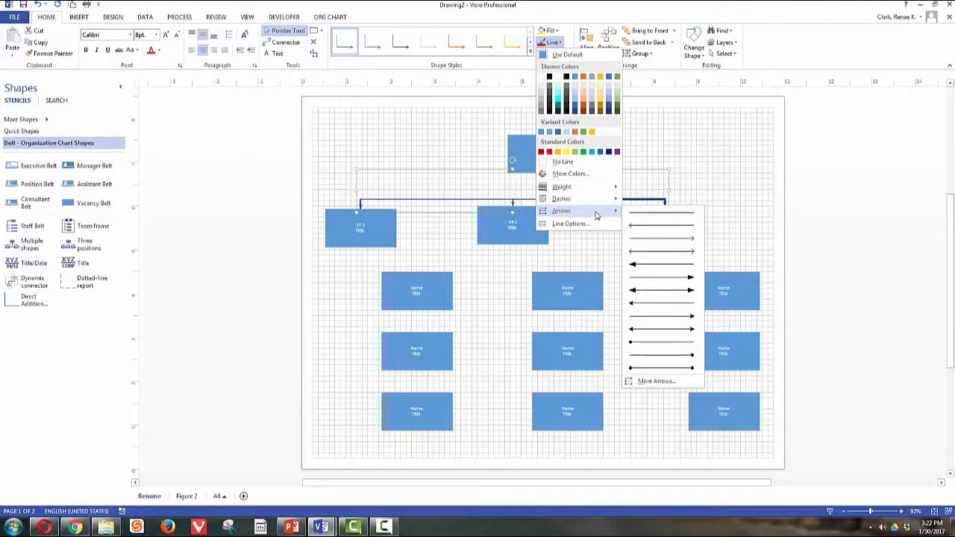
pyautogui.click(647, 218)
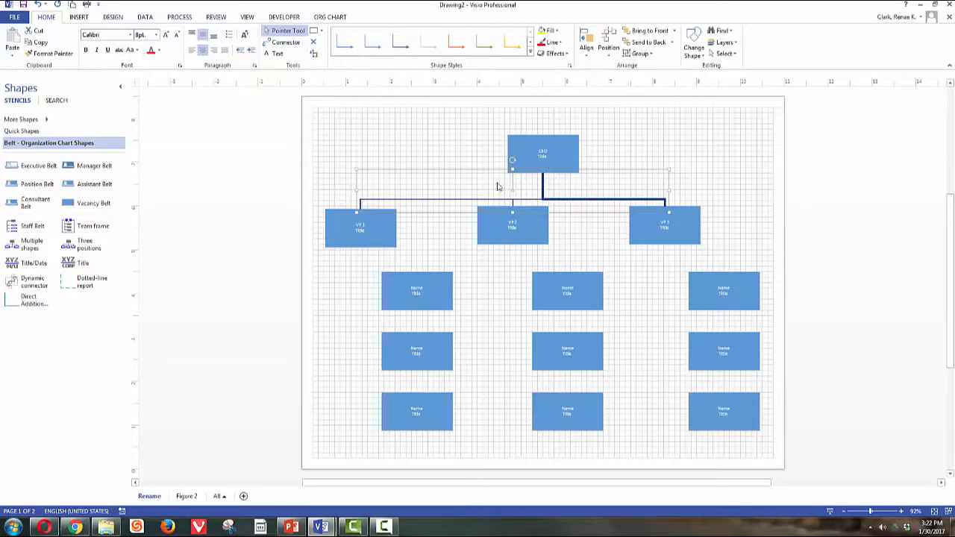
pyautogui.click(448, 209)
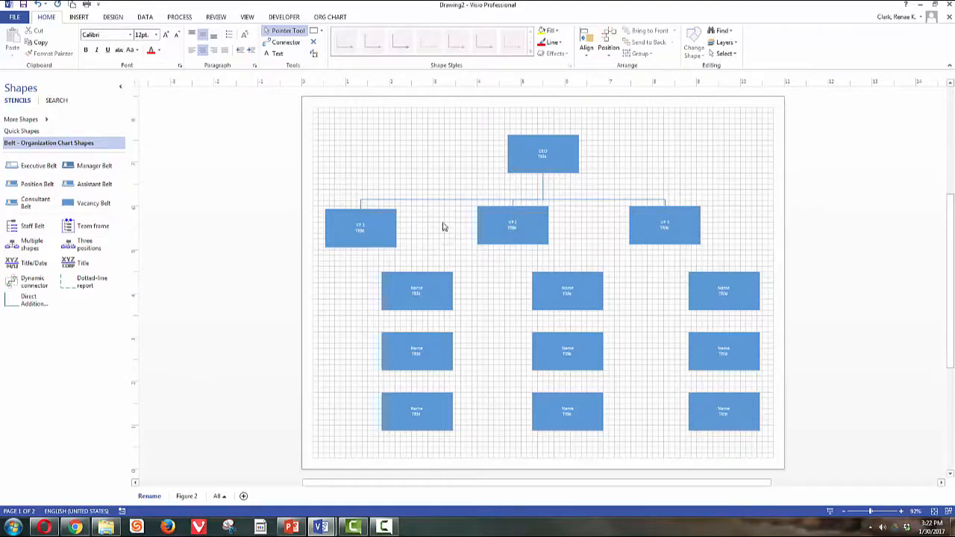
# Raise the horizontal segment of the connector between the CEO and VP 1 boxes.
pyautogui.click(284, 36)
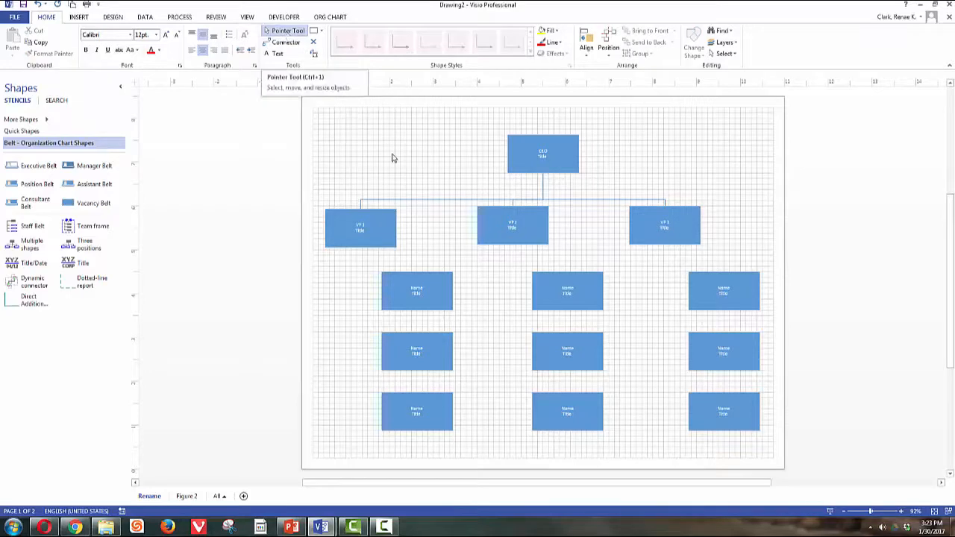
pyautogui.click(431, 200)
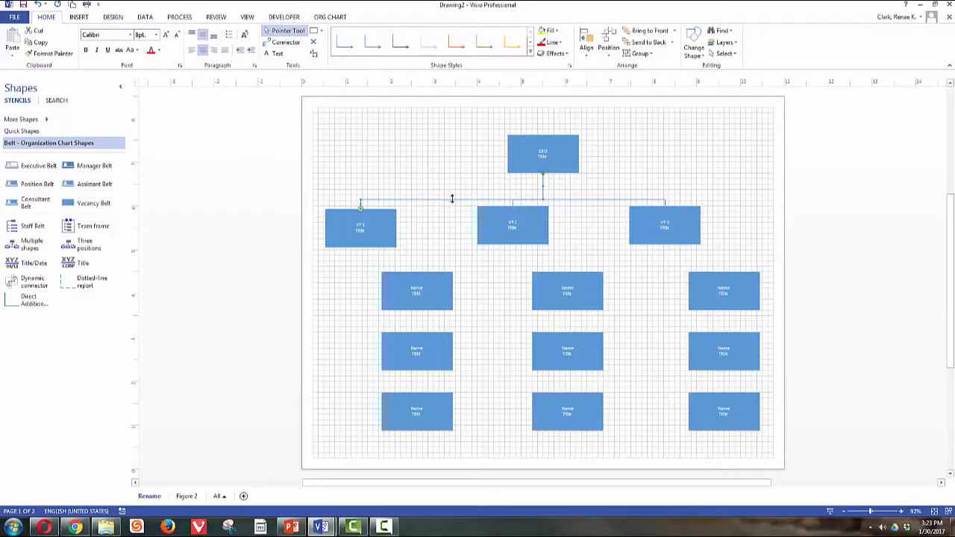
pyautogui.moveTo(451, 198); pyautogui.dragTo(454, 190)
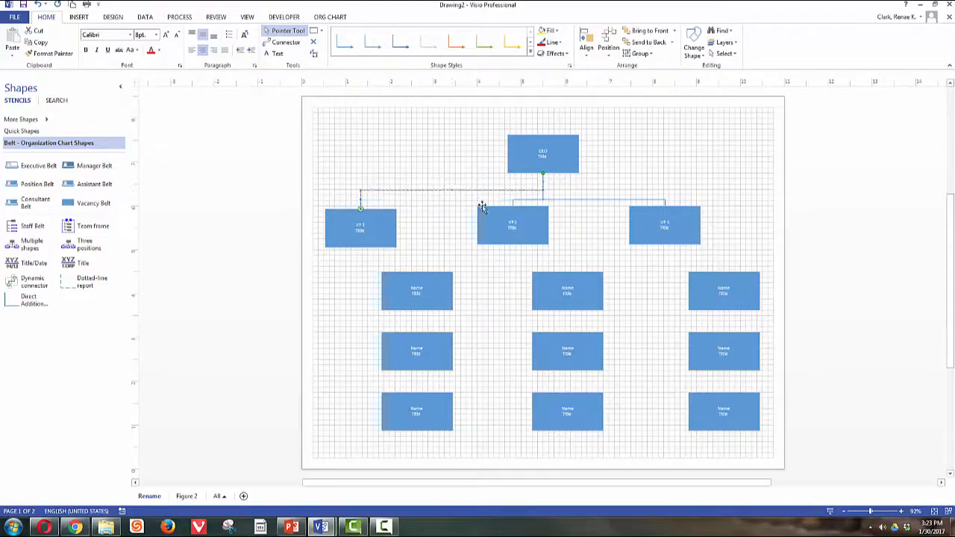
# Raise the horizontal segments of the VP 2 and VP 3 connectors to the height of the VP 1 connector.
pyautogui.click(901, 512)
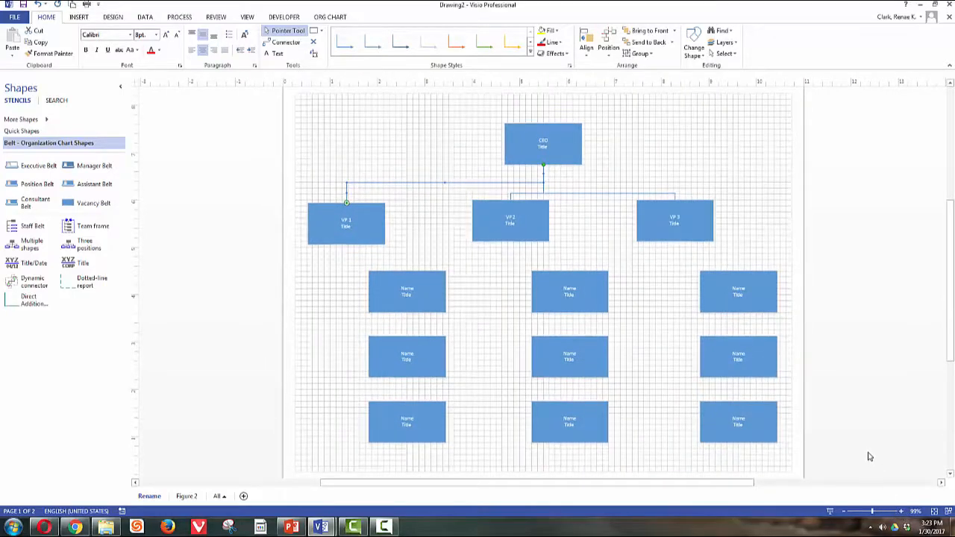
pyautogui.keyDown('ctrl'); pyautogui.scroll(2, 866, 454); pyautogui.keyUp('ctrl')
pyautogui.keyDown('ctrl'); pyautogui.scroll(3, 459, 298); pyautogui.keyUp('ctrl')
pyautogui.scroll(3, 451, 294)
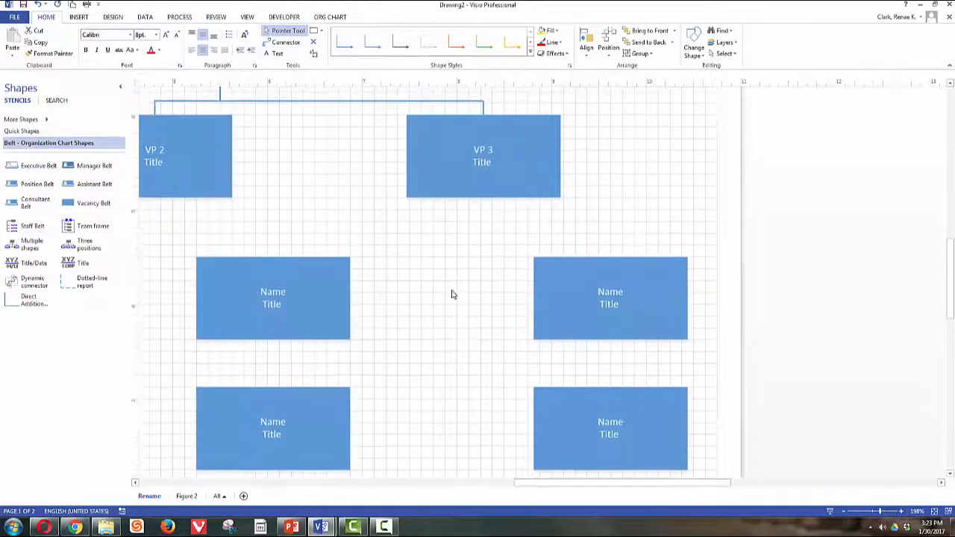
pyautogui.moveTo(689, 488); pyautogui.dragTo(600, 461)
pyautogui.click(507, 158)
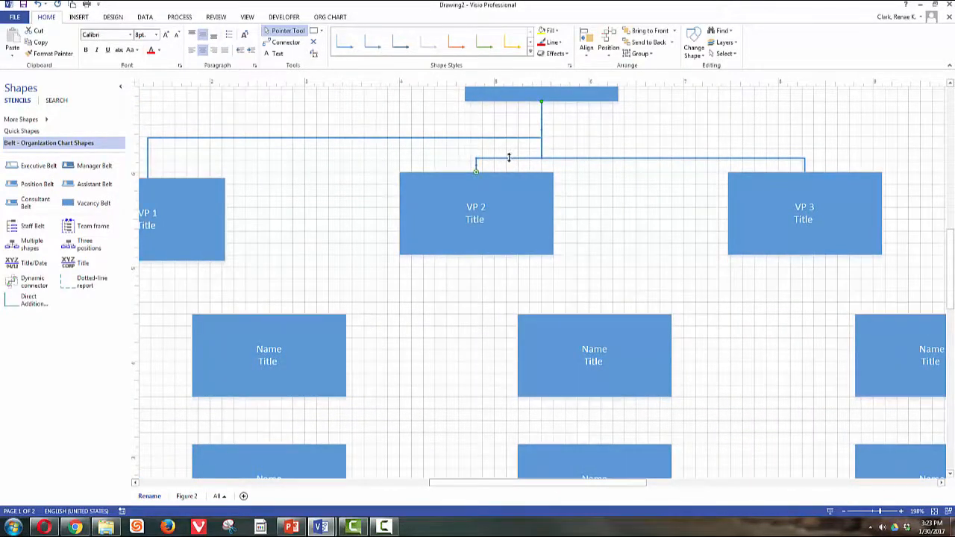
pyautogui.moveTo(509, 157); pyautogui.dragTo(508, 137)
pyautogui.click(570, 159)
pyautogui.moveTo(672, 158); pyautogui.dragTo(667, 138)
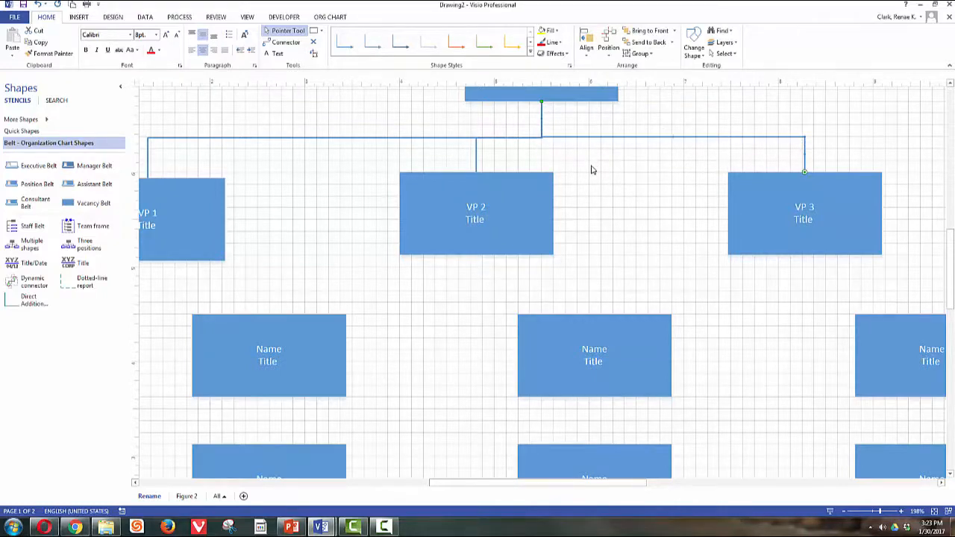
# Fine-tune the horizontal segments of the VP 3 and VP 2 connectors so all three form one straight line.
pyautogui.scroll(2, 590, 170)
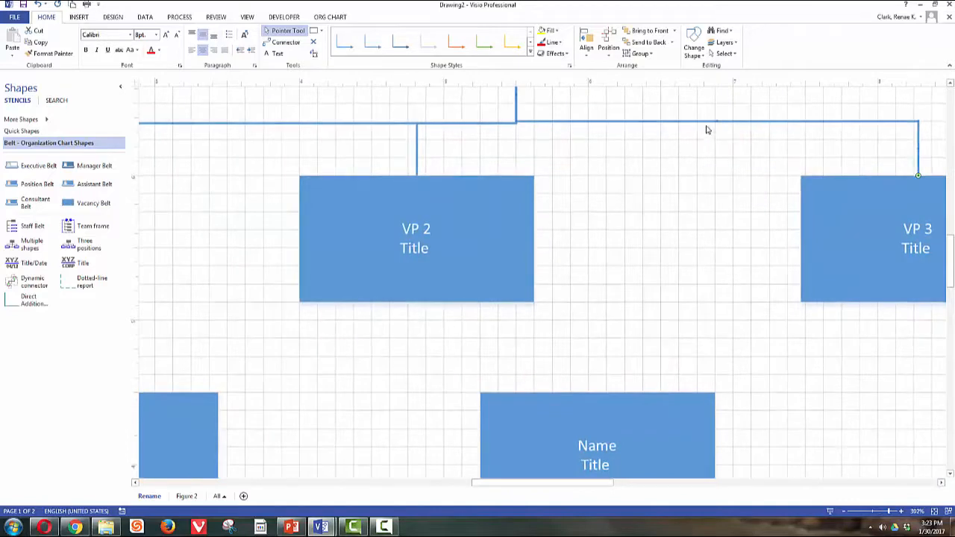
pyautogui.moveTo(717, 123)
pyautogui.mouseDown()
pyautogui.moveTo(716, 139)
pyautogui.moveTo(709, 122)
pyautogui.mouseUp()
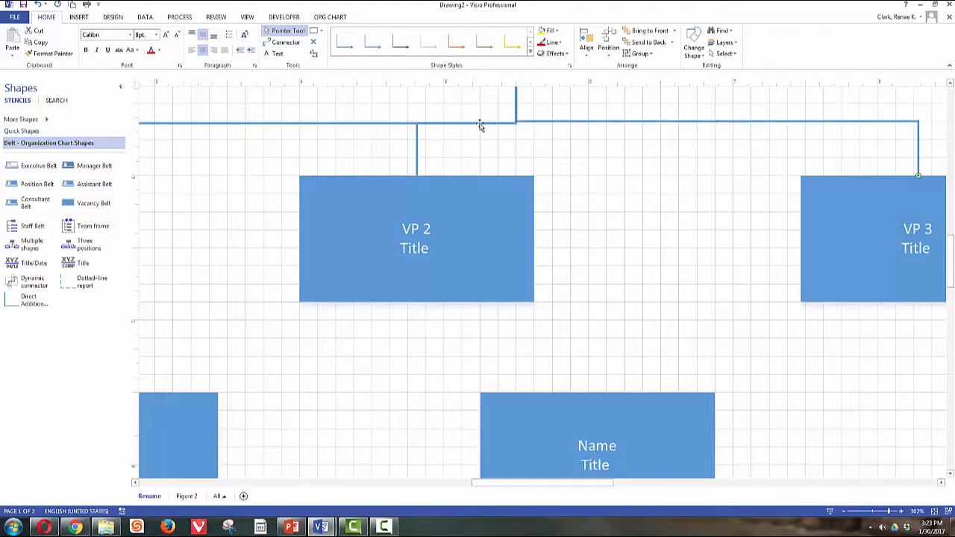
pyautogui.click(417, 138)
pyautogui.moveTo(468, 121)
pyautogui.mouseDown()
pyautogui.moveTo(468, 141)
pyautogui.moveTo(469, 122)
pyautogui.mouseUp()
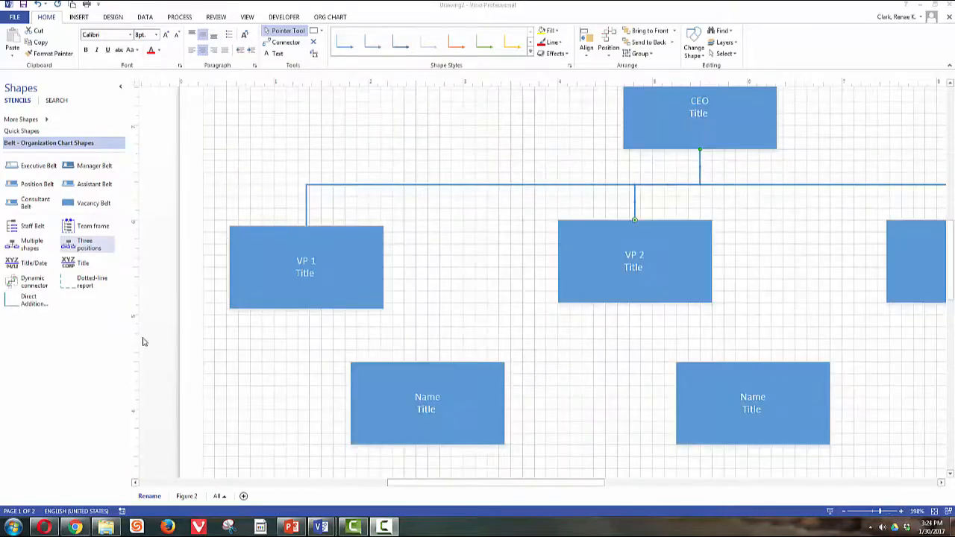
# Connect the bottom of the VP 1 box to the left side of each of the three Name/Title boxes beneath it.
pyautogui.scroll(-3, 471, 283)
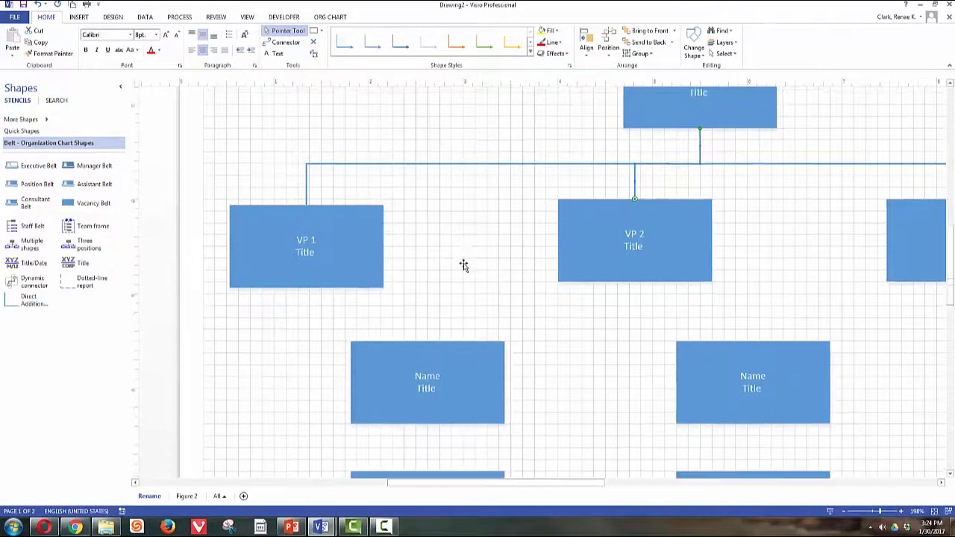
pyautogui.scroll(-1, 591, 294)
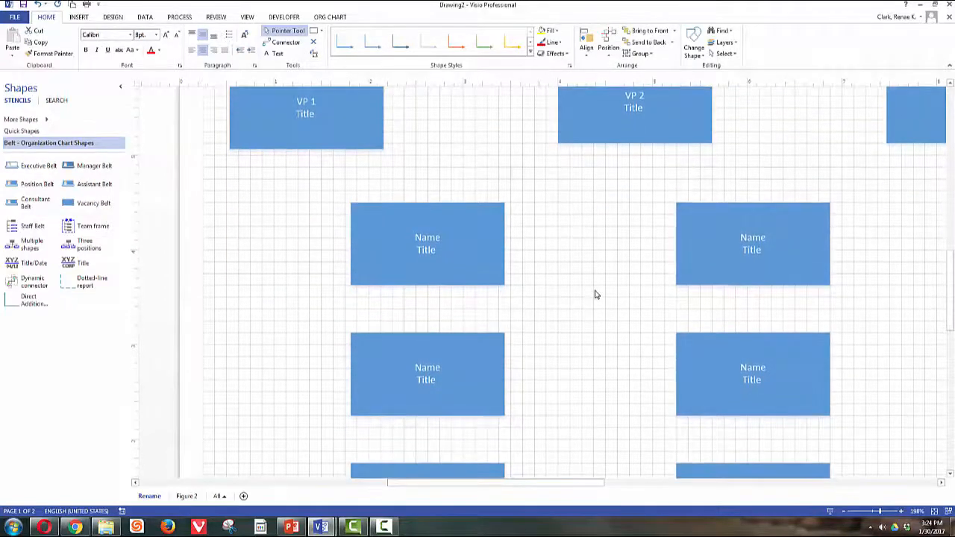
pyautogui.scroll(-1, 505, 264)
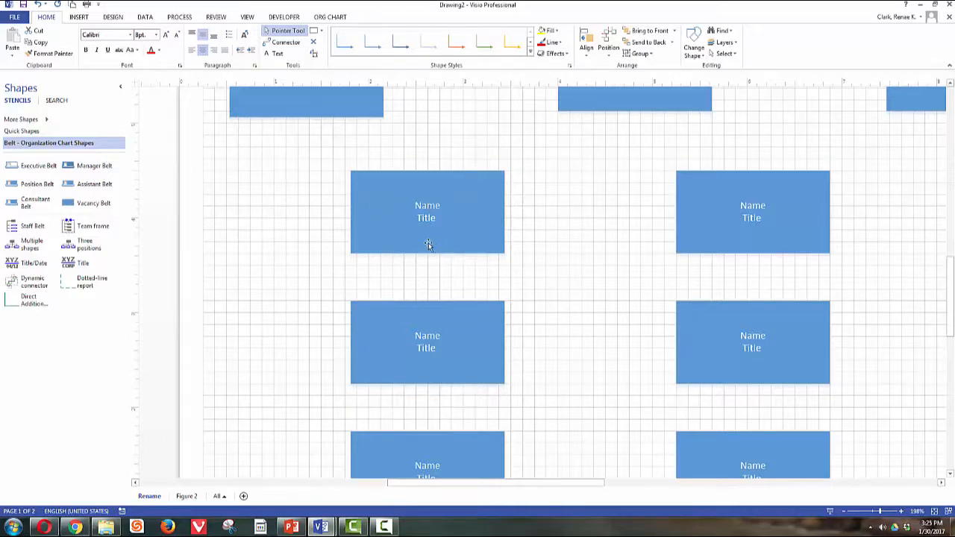
pyautogui.click(284, 42)
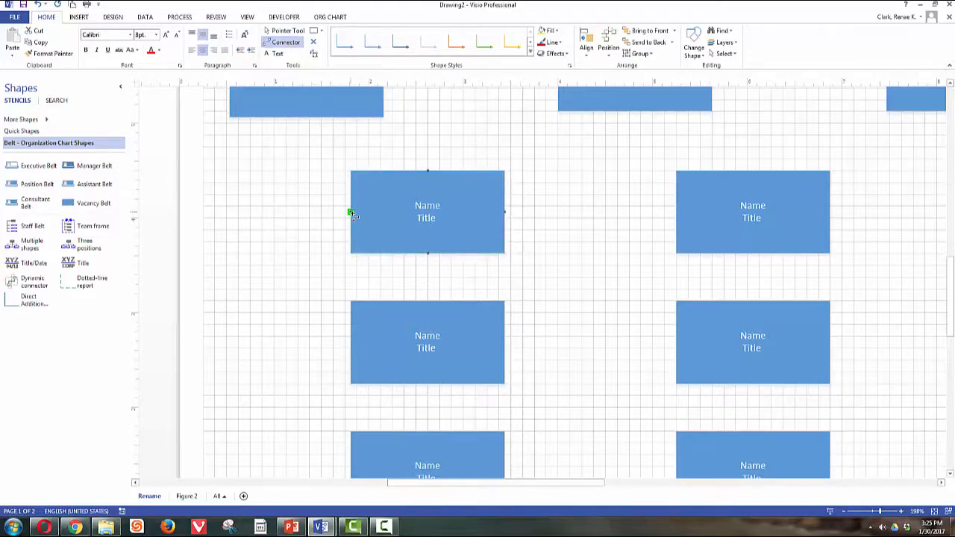
pyautogui.moveTo(353, 215); pyautogui.dragTo(306, 117)
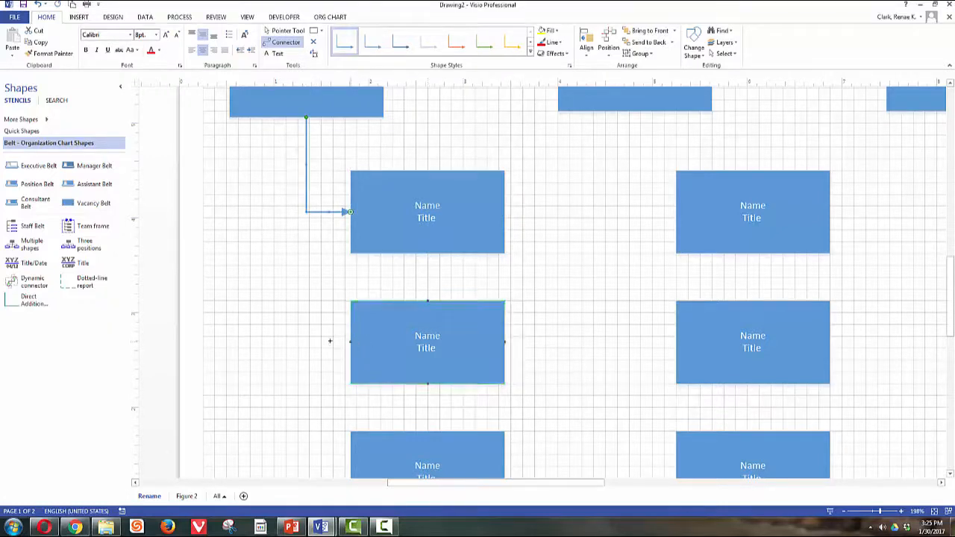
pyautogui.moveTo(351, 328); pyautogui.dragTo(306, 133)
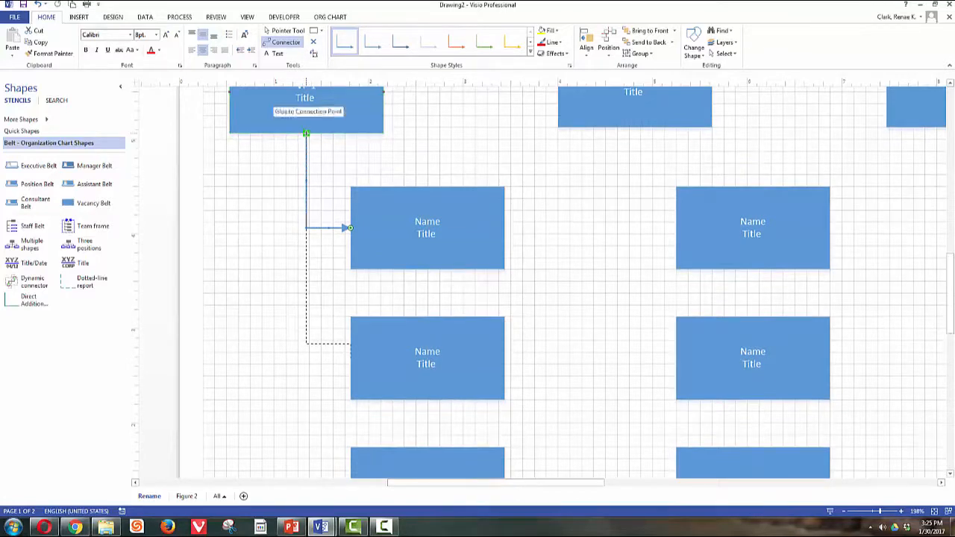
pyautogui.moveTo(306, 133); pyautogui.dragTo(306, 133)
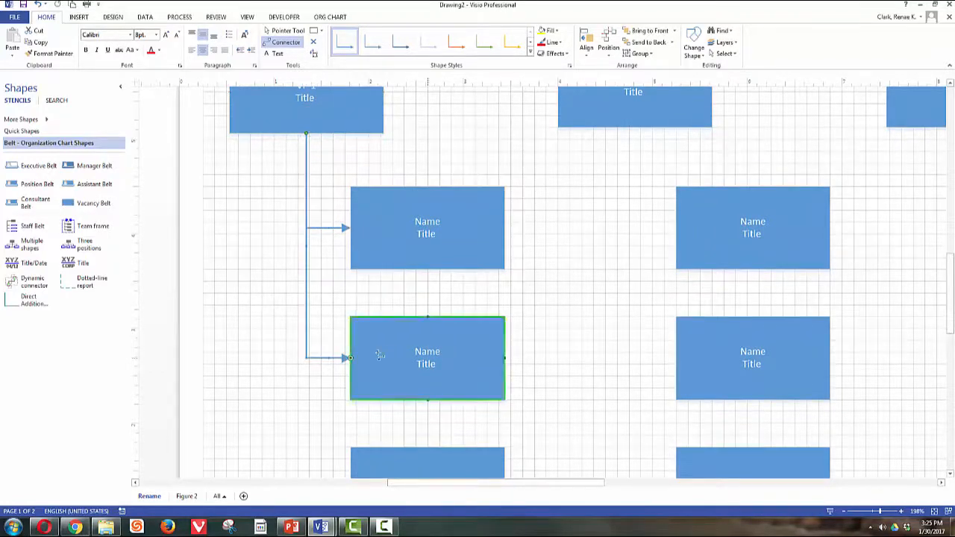
pyautogui.scroll(-2, 283, 425)
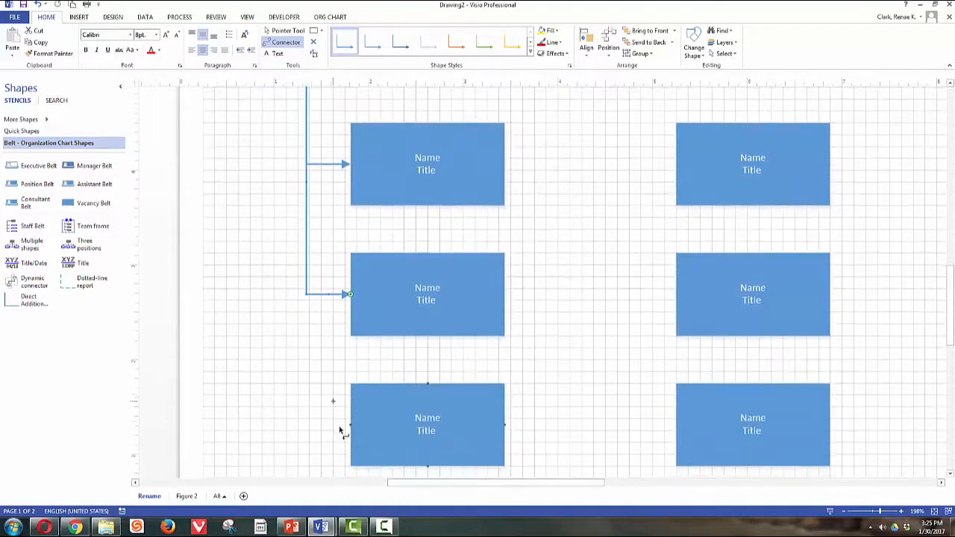
pyautogui.moveTo(342, 426); pyautogui.dragTo(306, 150)
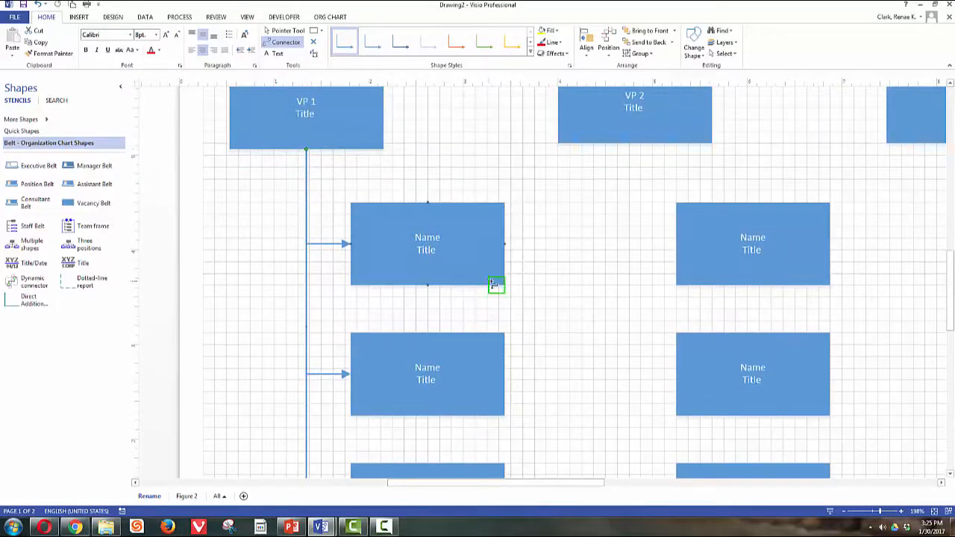
# Remove the arrowheads from the three connectors between VP 1 and the Name/Title boxes beneath it.
pyautogui.keyDown('ctrl'); pyautogui.scroll(-1, 494, 284); pyautogui.keyUp('ctrl')
pyautogui.keyDown('ctrl'); pyautogui.scroll(-1, 494, 283); pyautogui.keyUp('ctrl')
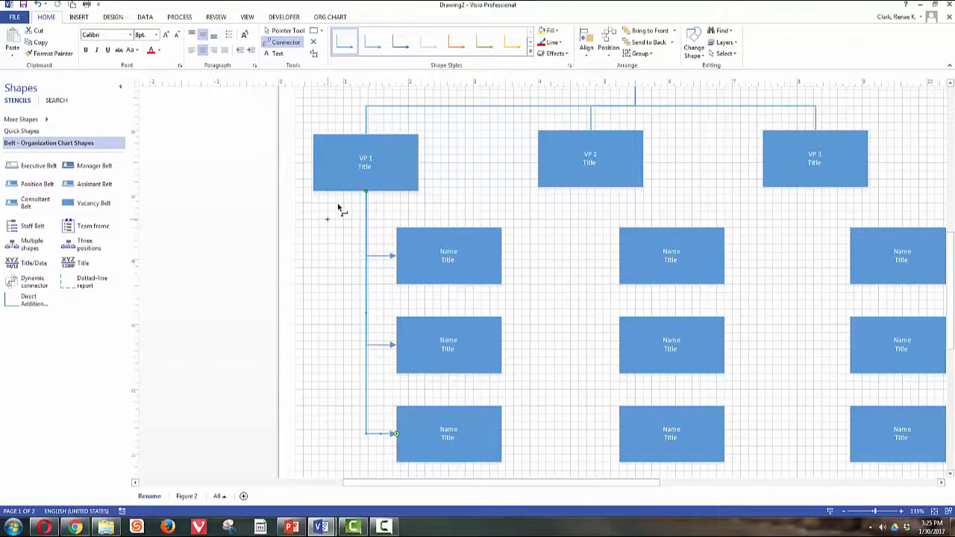
pyautogui.hotkey('ctrl', '1')
pyautogui.click(386, 256)
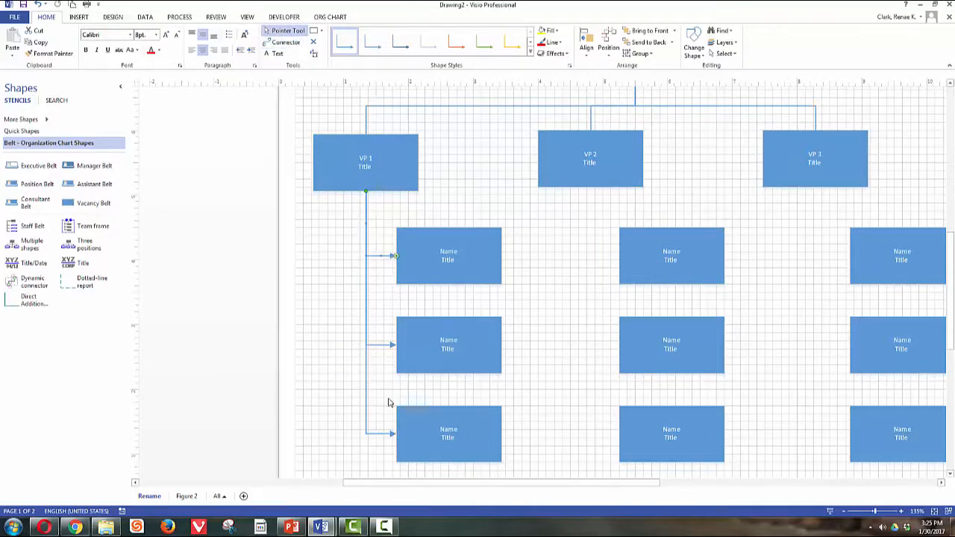
pyautogui.click(378, 345)
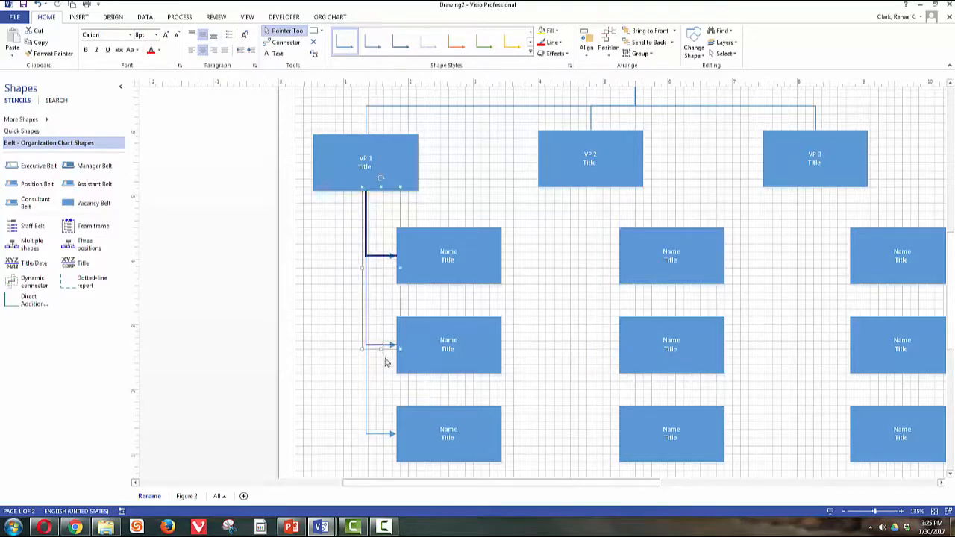
pyautogui.click(377, 435)
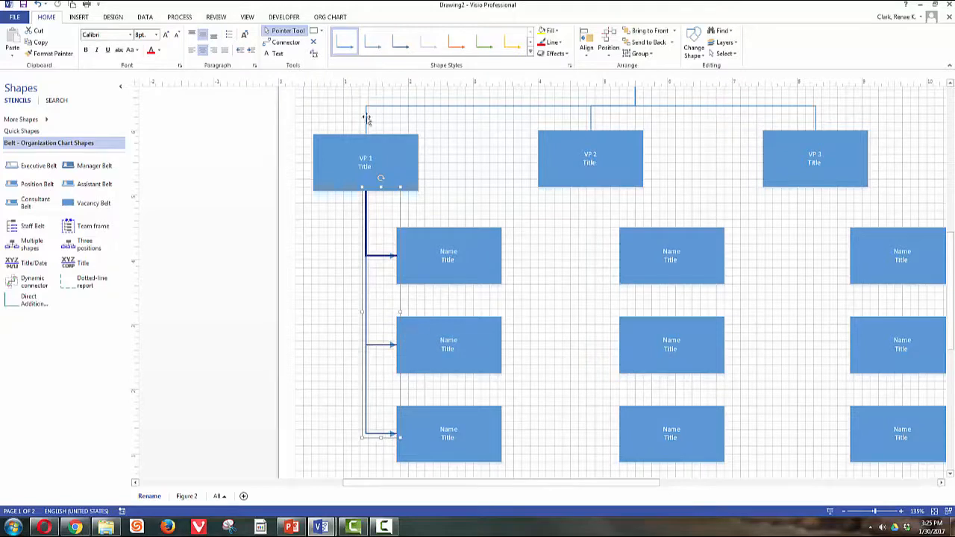
pyautogui.click(552, 41)
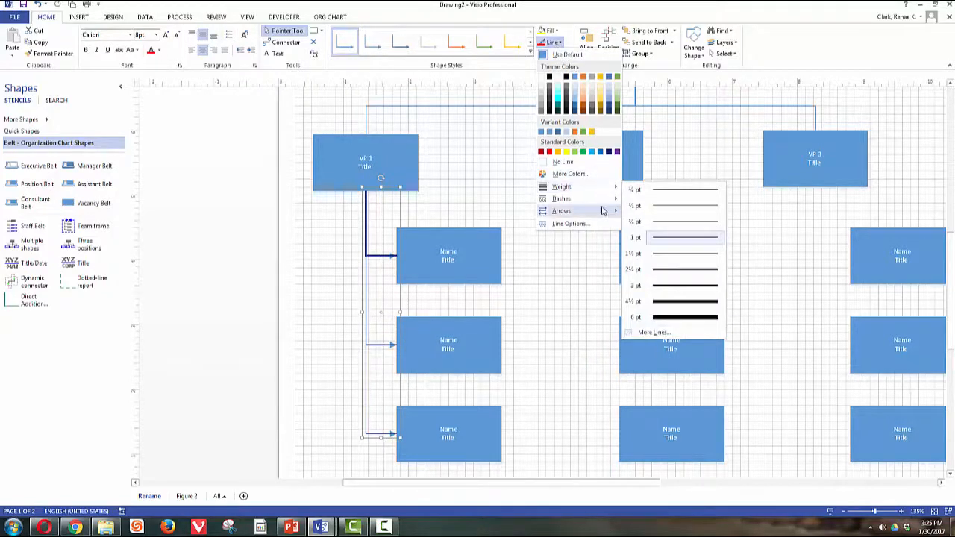
pyautogui.click(642, 214)
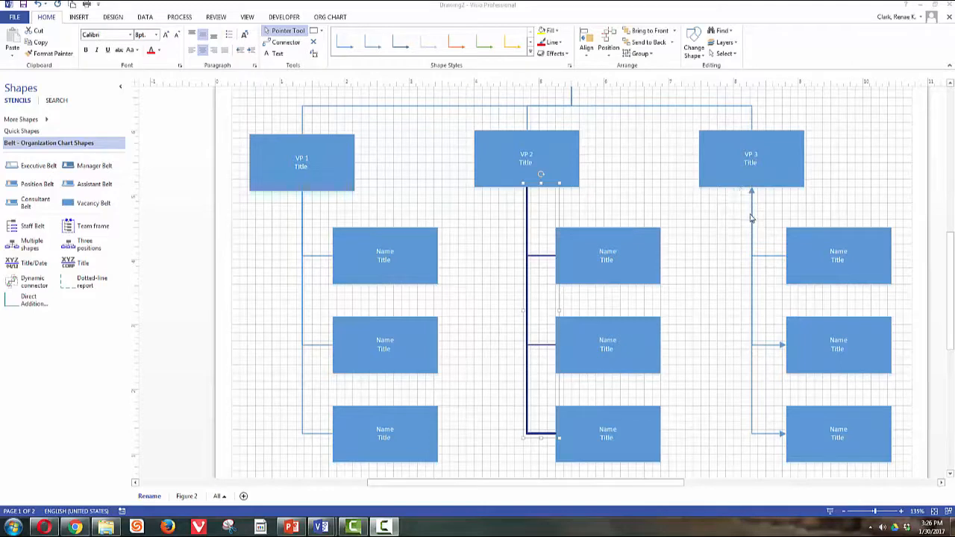
# Remove the arrowheads from the three connectors between VP 3 and its Name/Title boxes.
pyautogui.click(751, 213)
pyautogui.click(774, 255)
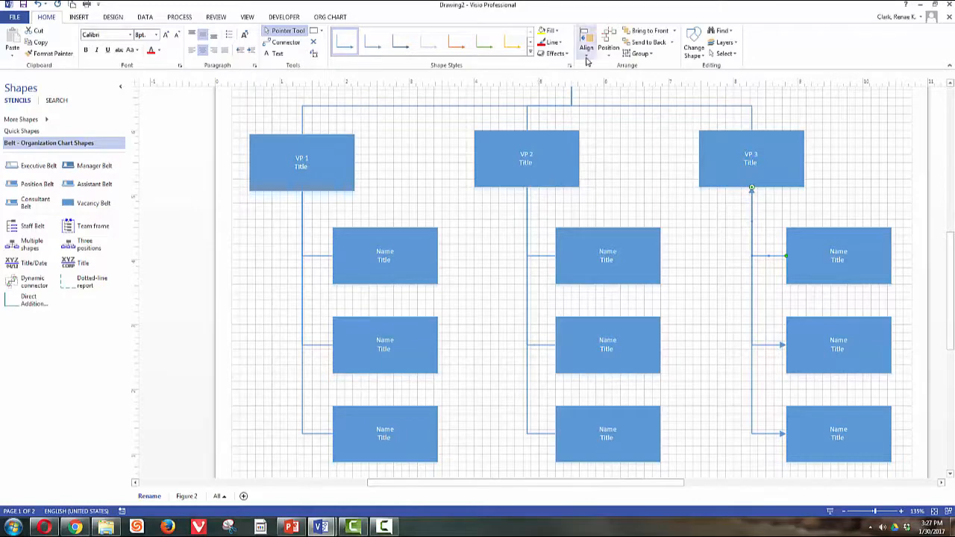
pyautogui.click(558, 43)
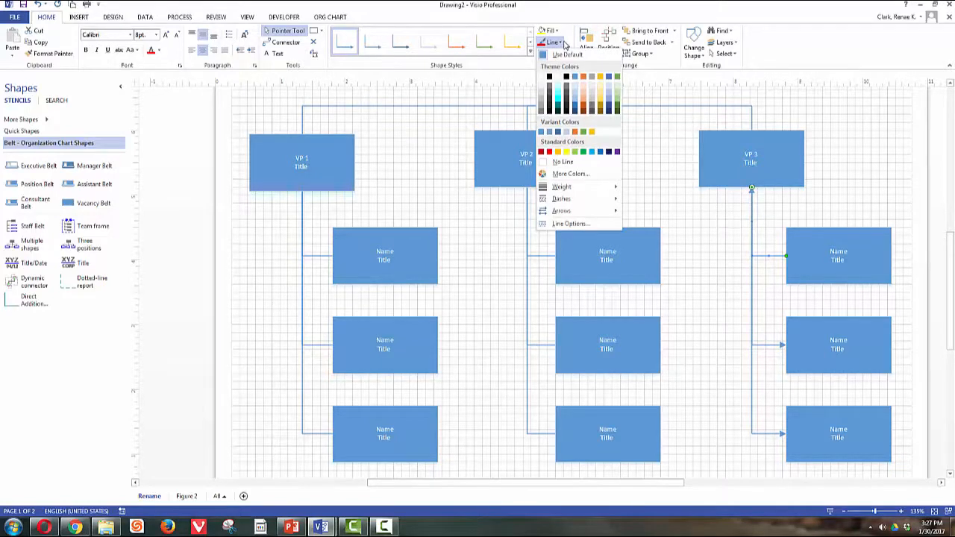
pyautogui.moveTo(565, 211)
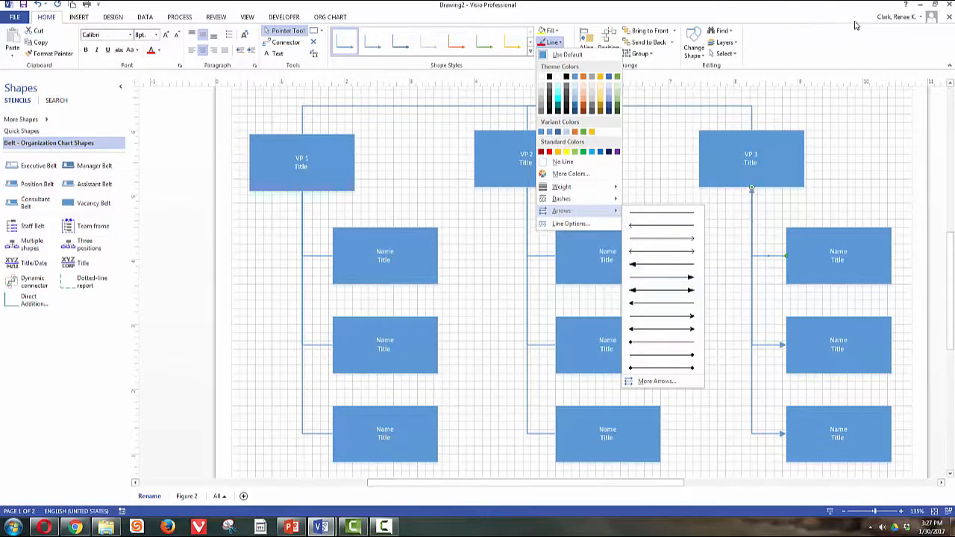
pyautogui.click(686, 268)
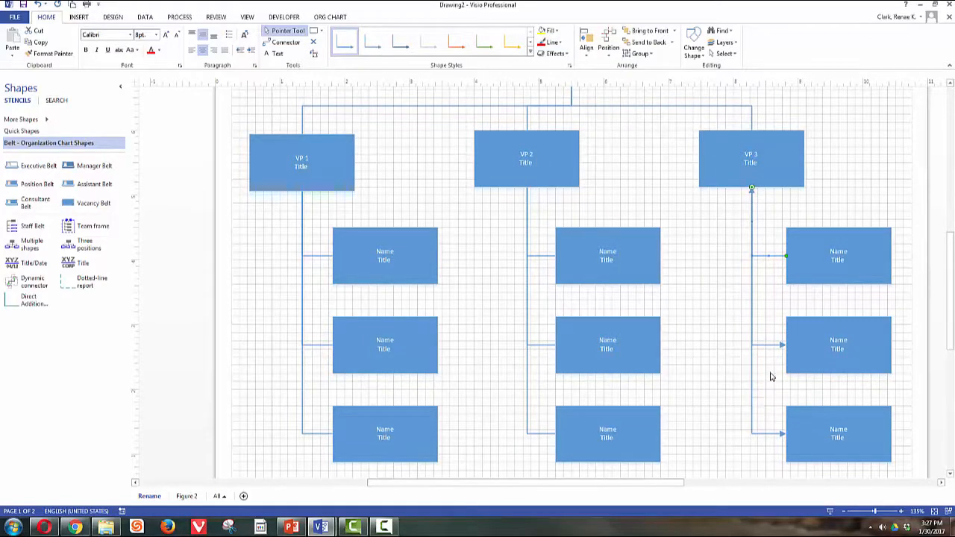
pyautogui.click(768, 345)
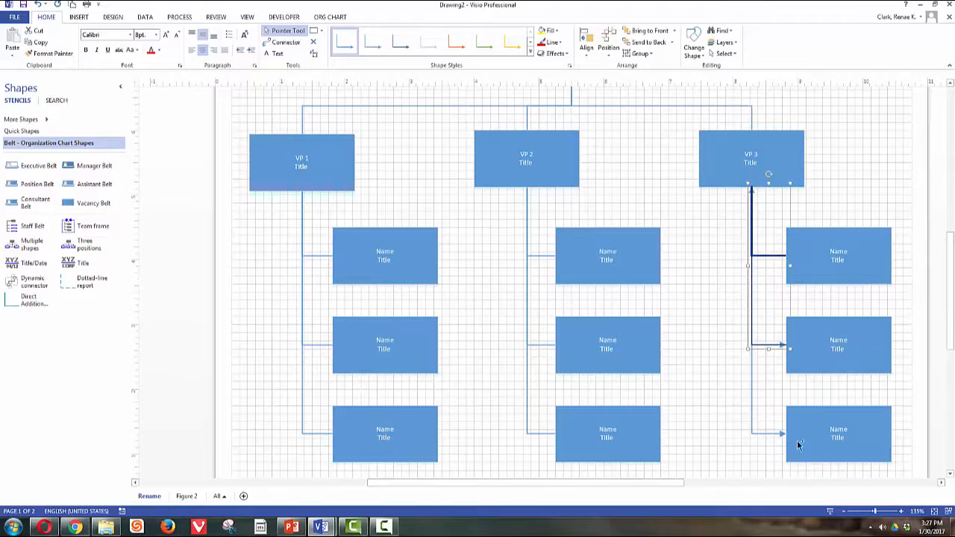
pyautogui.click(764, 432)
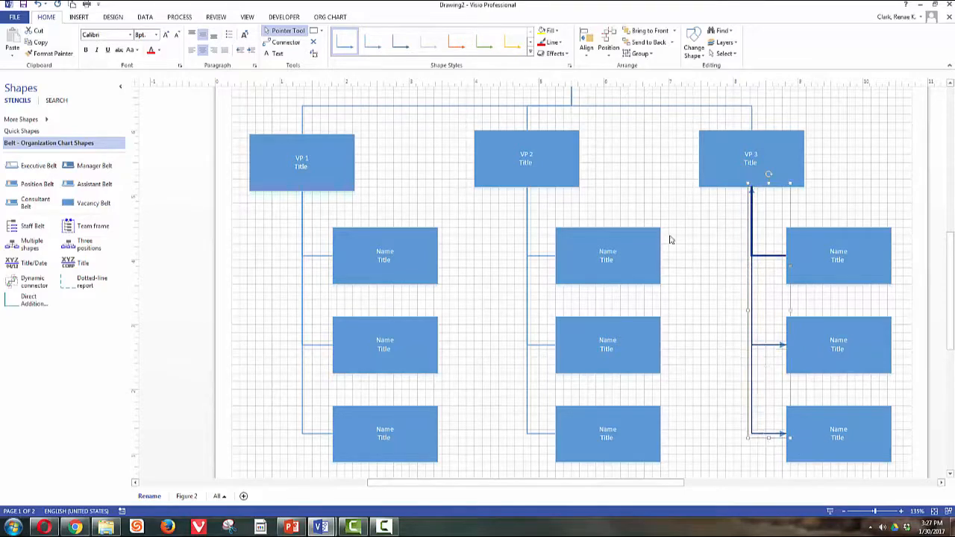
pyautogui.click(558, 43)
pyautogui.moveTo(616, 211)
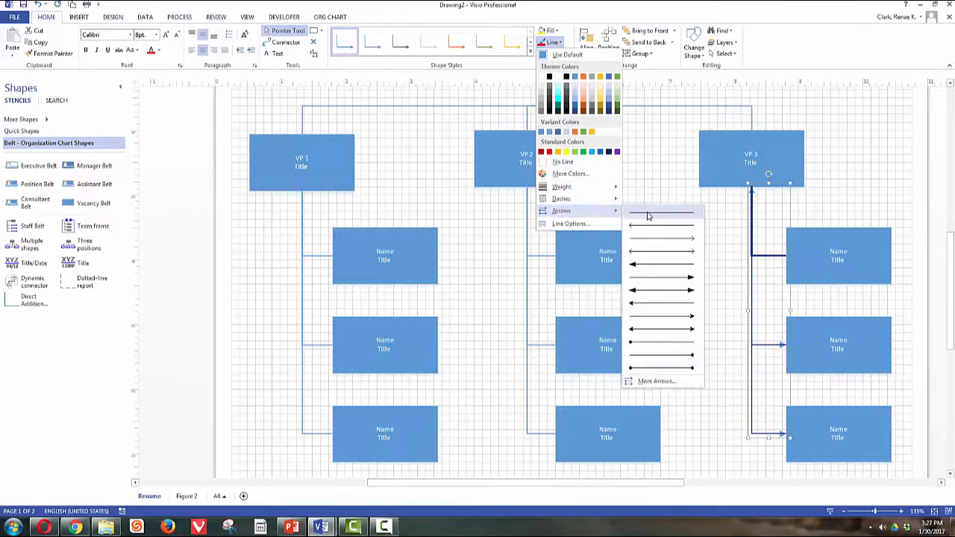
pyautogui.click(649, 217)
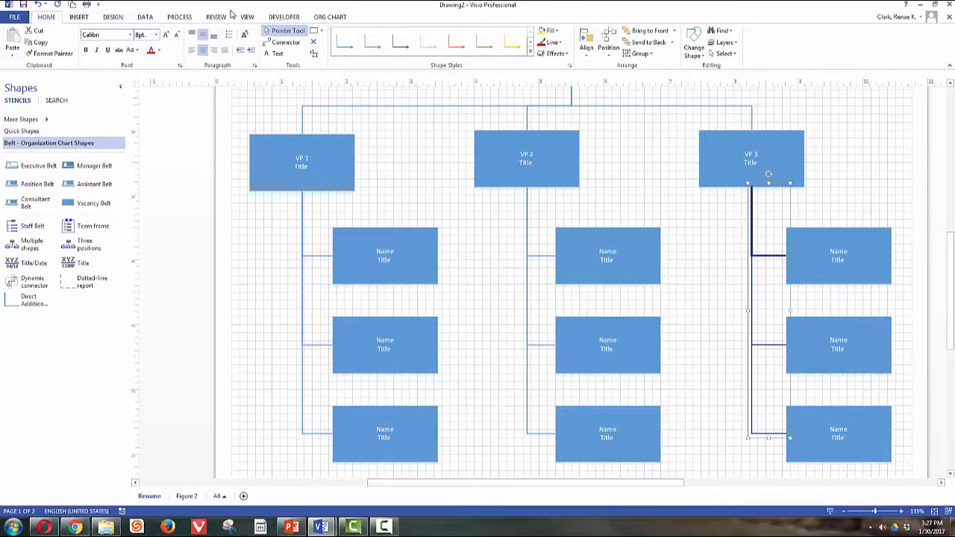
# Fit the whole chart page to the window and deselect the connectors.
pyautogui.click(246, 20)
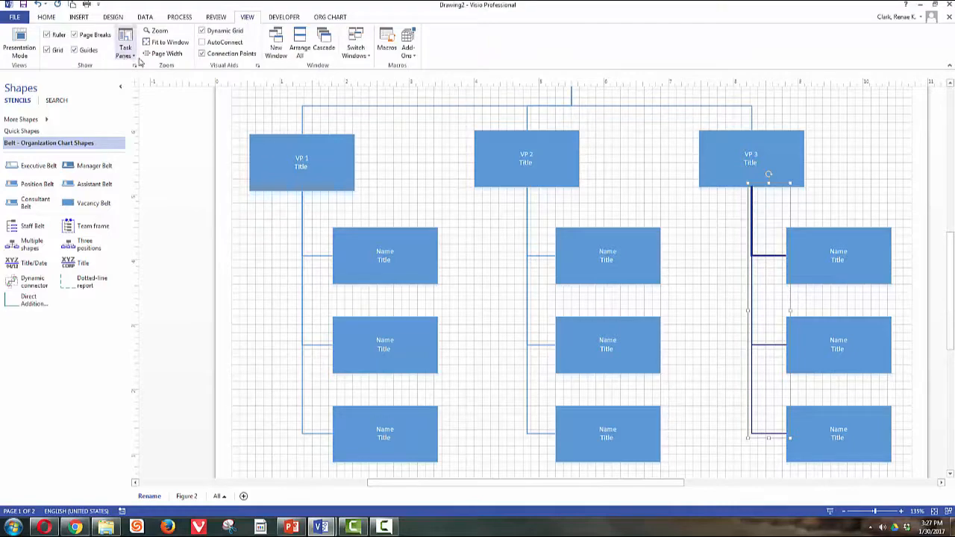
pyautogui.click(164, 42)
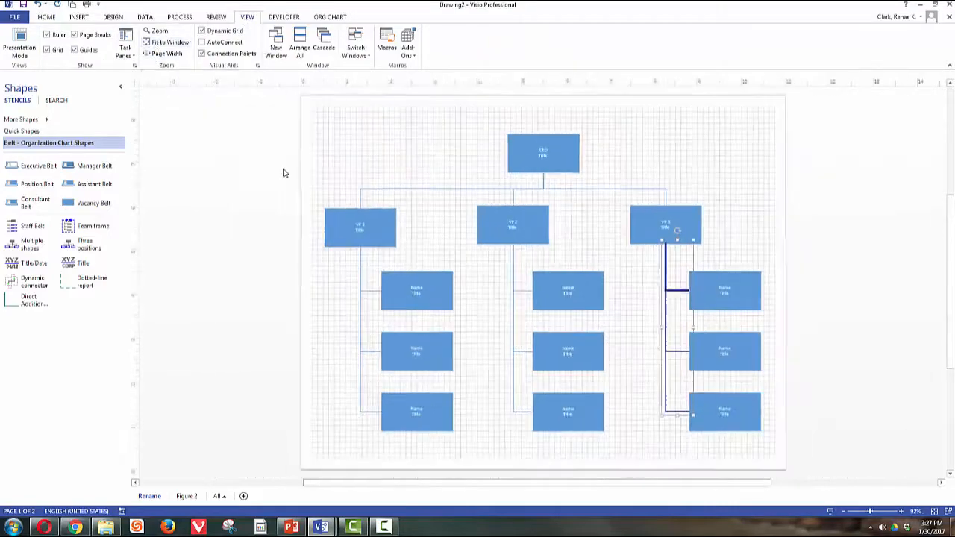
pyautogui.click(423, 443)
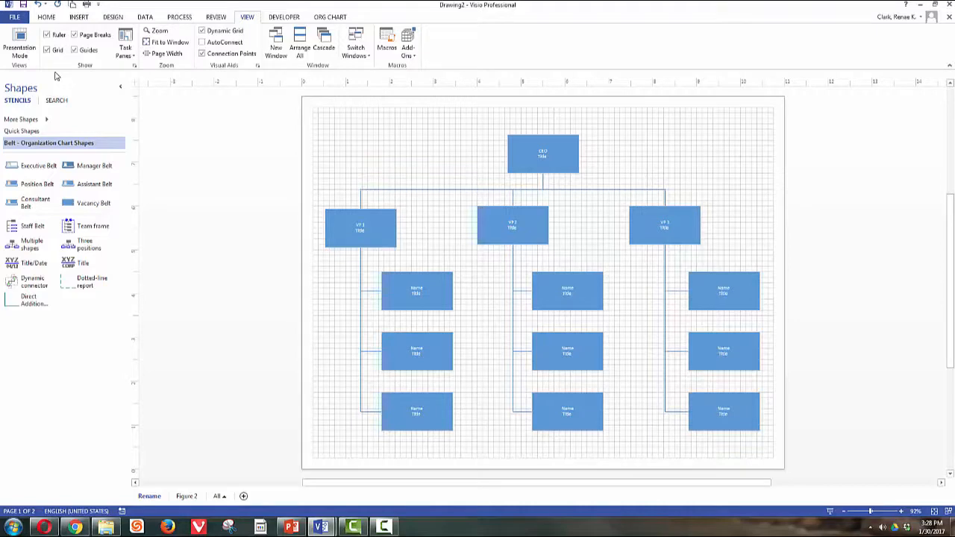
# Open the header and footer settings for printing and set the center header to "XYQ Corporation".
pyautogui.click(15, 19)
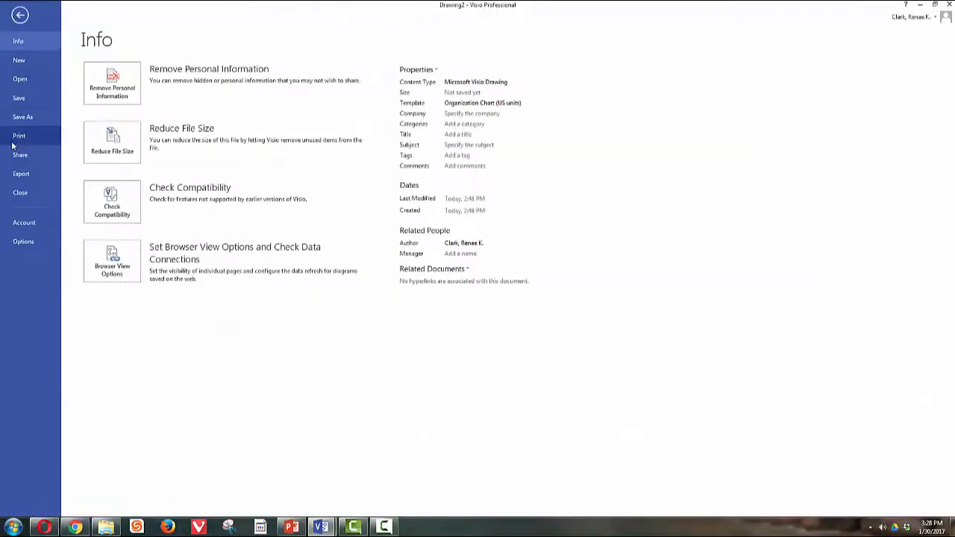
pyautogui.click(15, 138)
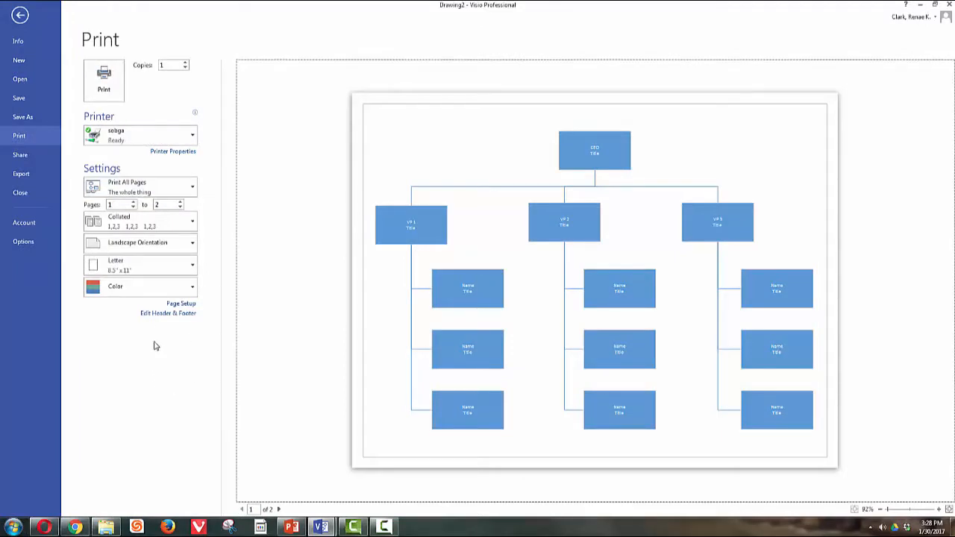
pyautogui.click(150, 315)
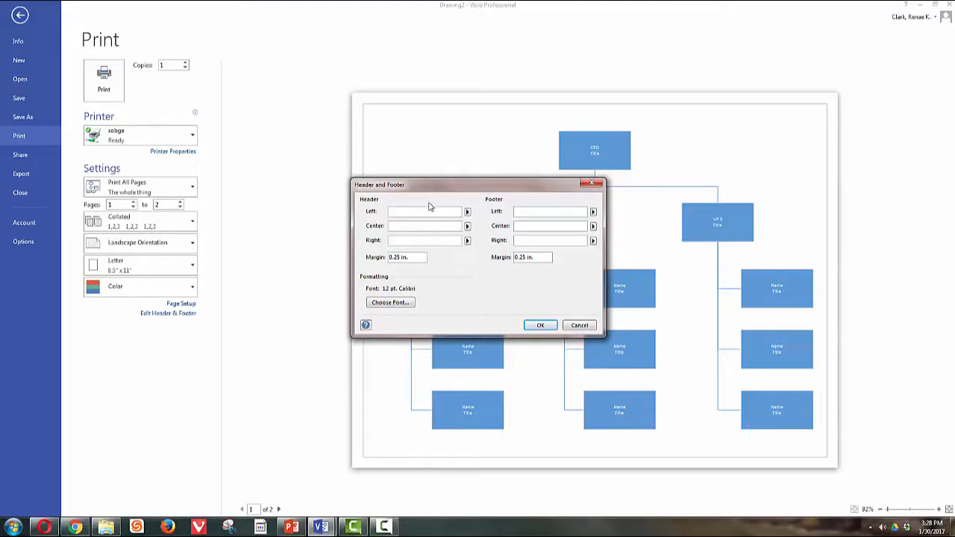
pyautogui.click(467, 213)
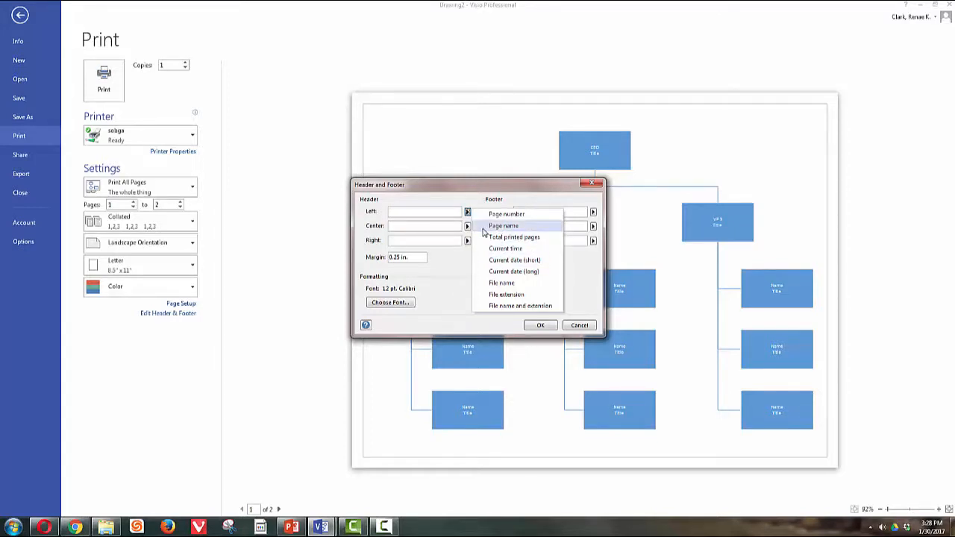
pyautogui.click(395, 226)
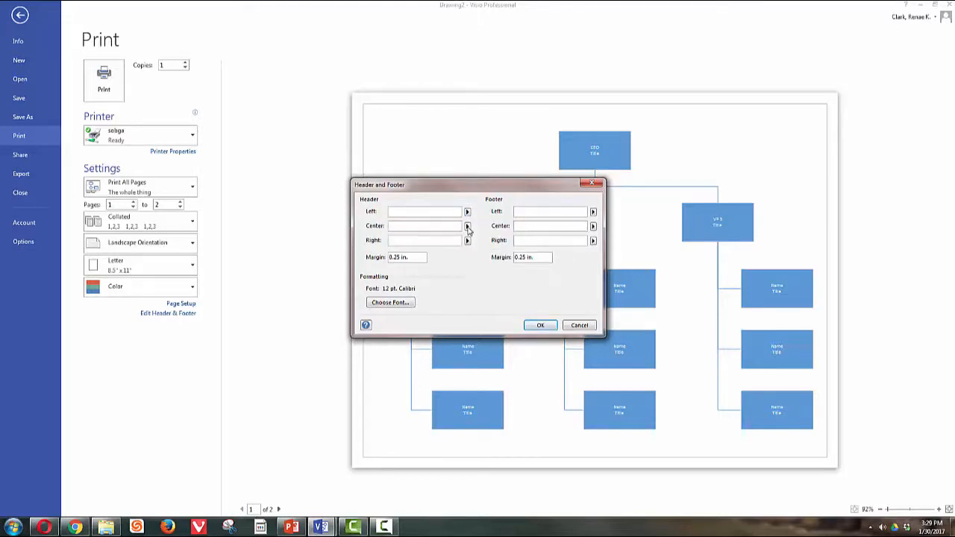
pyautogui.write('XYC')
pyautogui.write(' Corp')
pyautogui.write('oration')
# Set the left footer to "Approved on 1/4/2017" and insert the page name in the center footer.
pyautogui.click(593, 212)
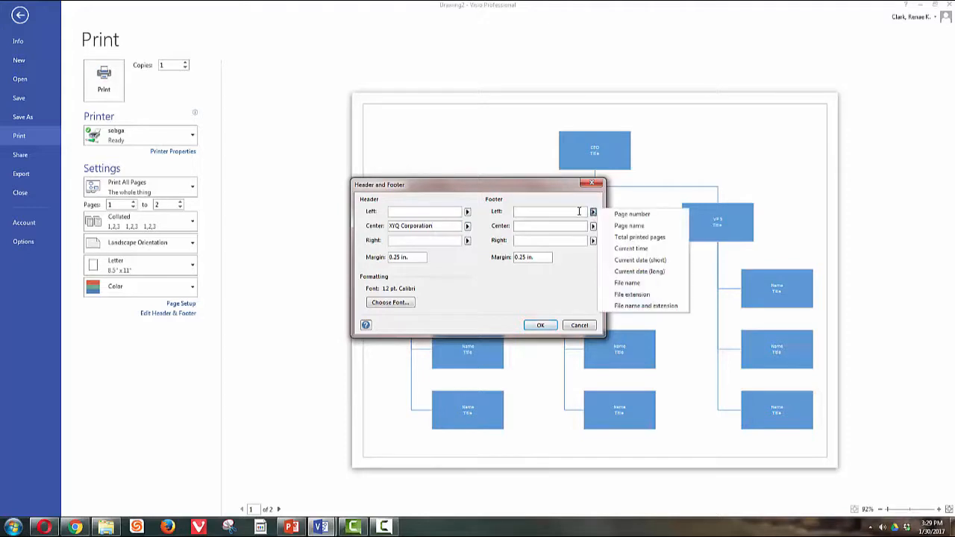
pyautogui.click(562, 216)
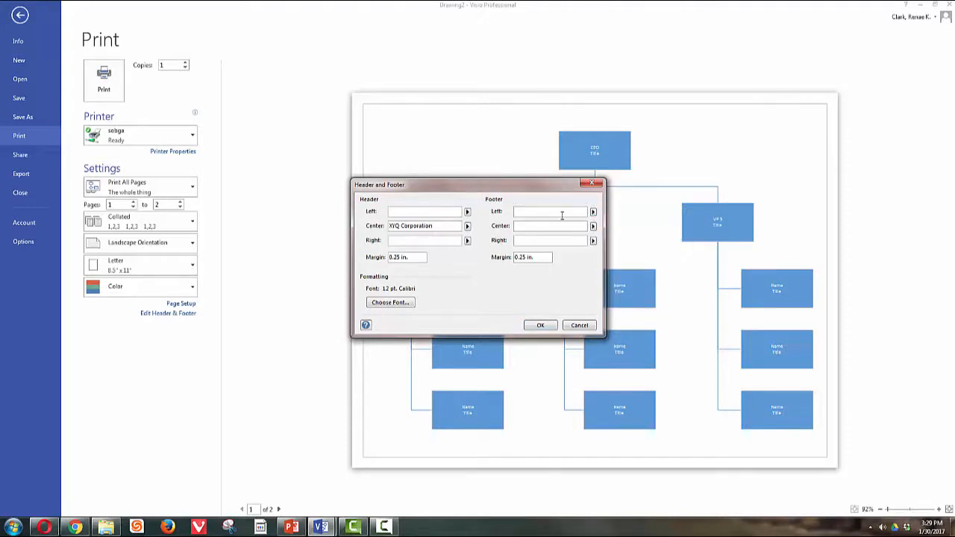
pyautogui.write('Approved on 1/4/2017')
pyautogui.click(594, 226)
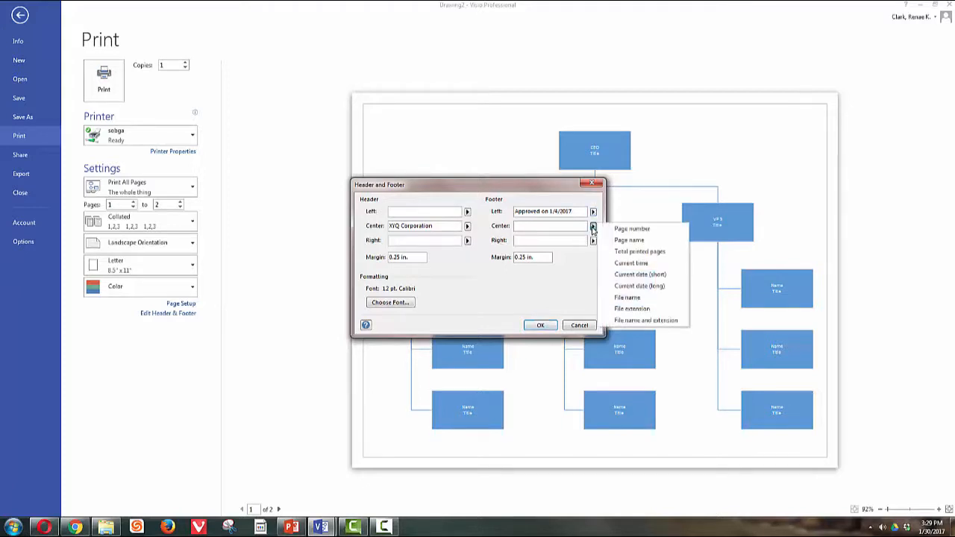
pyautogui.click(627, 239)
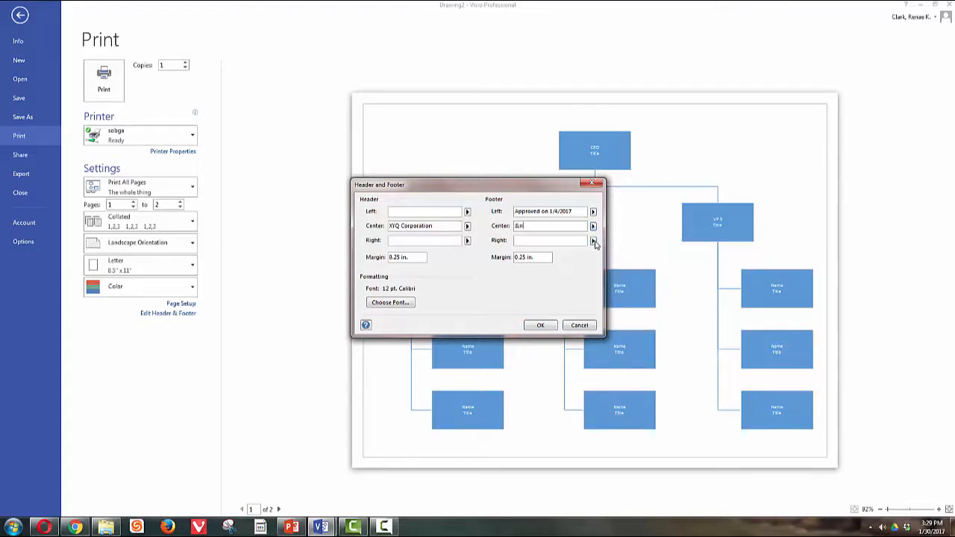
# Set the right footer to "Printed on" followed by the short current date and current time, and apply the header and footer.
pyautogui.click(593, 241)
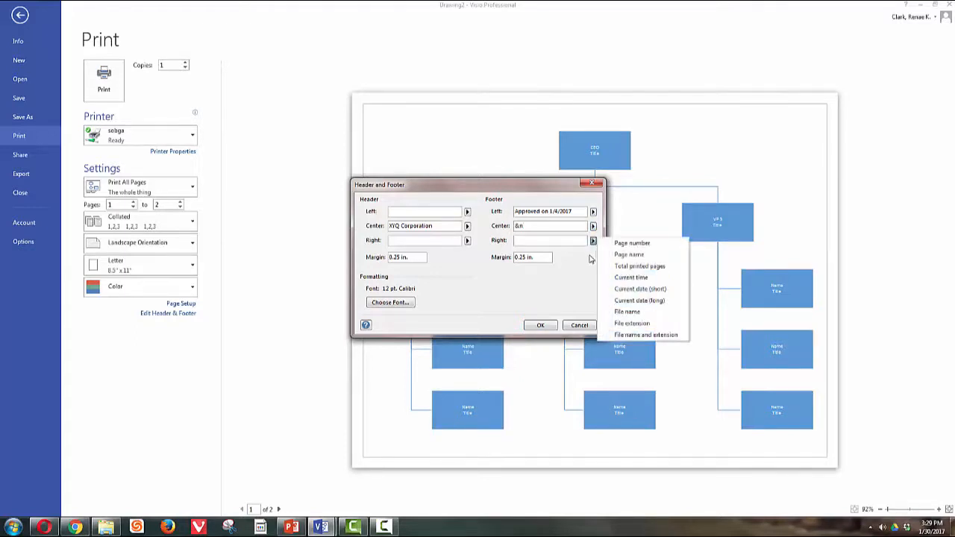
pyautogui.click(572, 241)
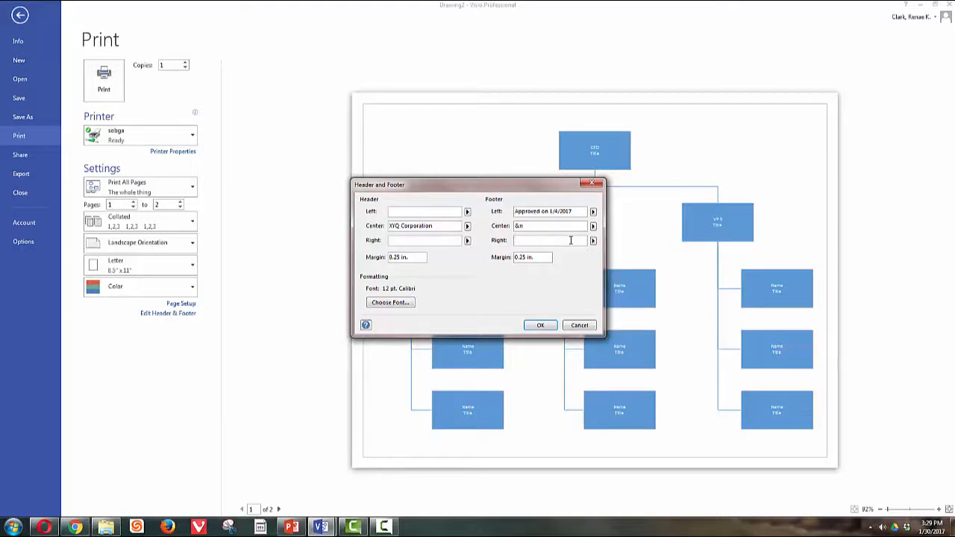
pyautogui.write('Printed on')
pyautogui.click(592, 240)
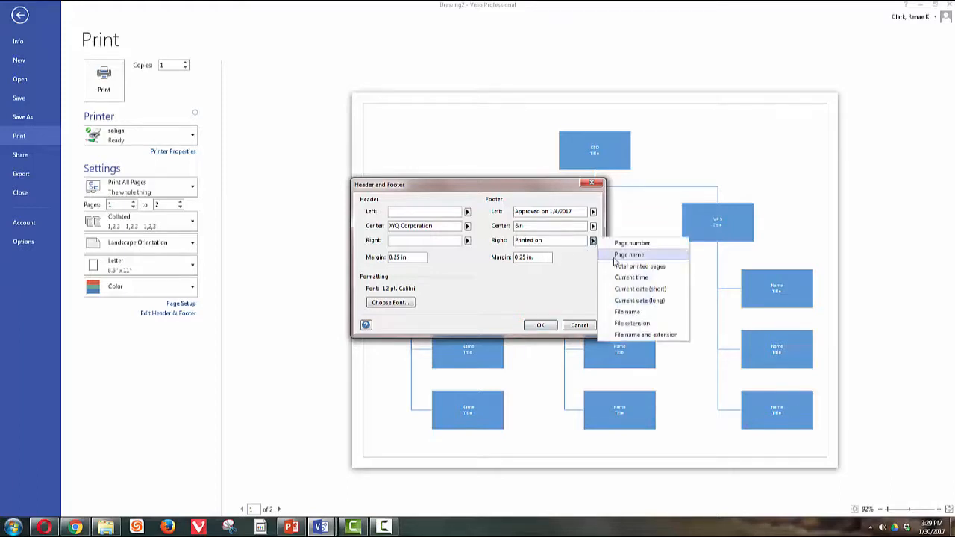
pyautogui.click(636, 290)
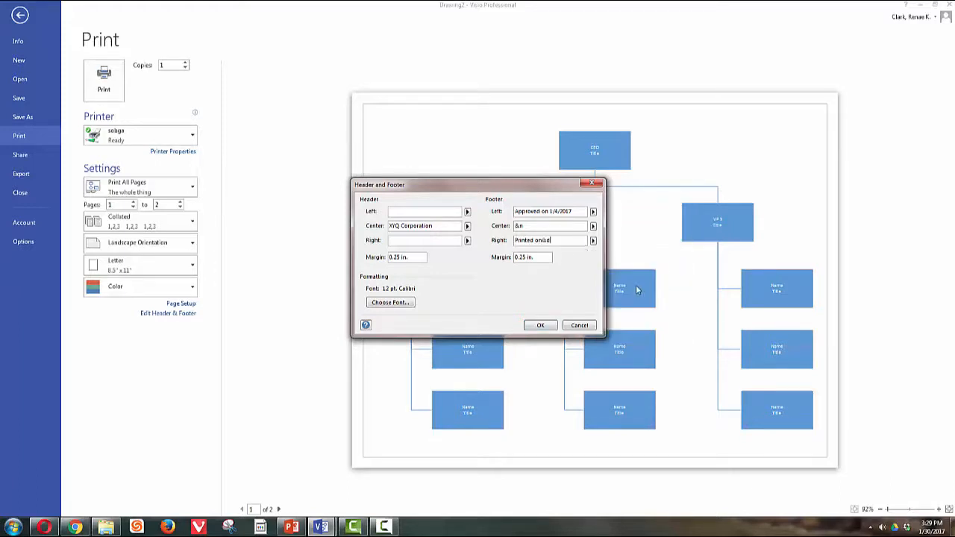
pyautogui.click(543, 240)
pyautogui.click(557, 241)
pyautogui.click(593, 241)
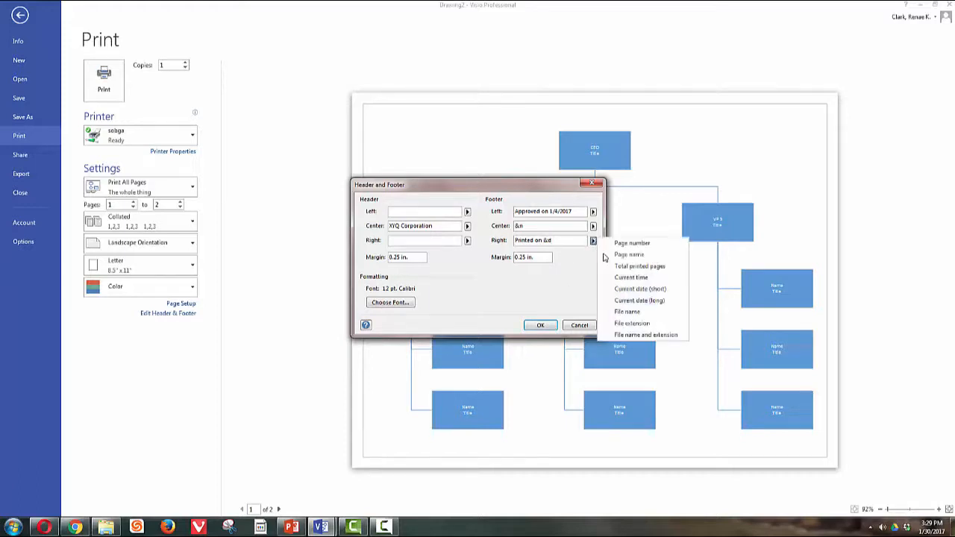
pyautogui.click(632, 277)
pyautogui.click(541, 326)
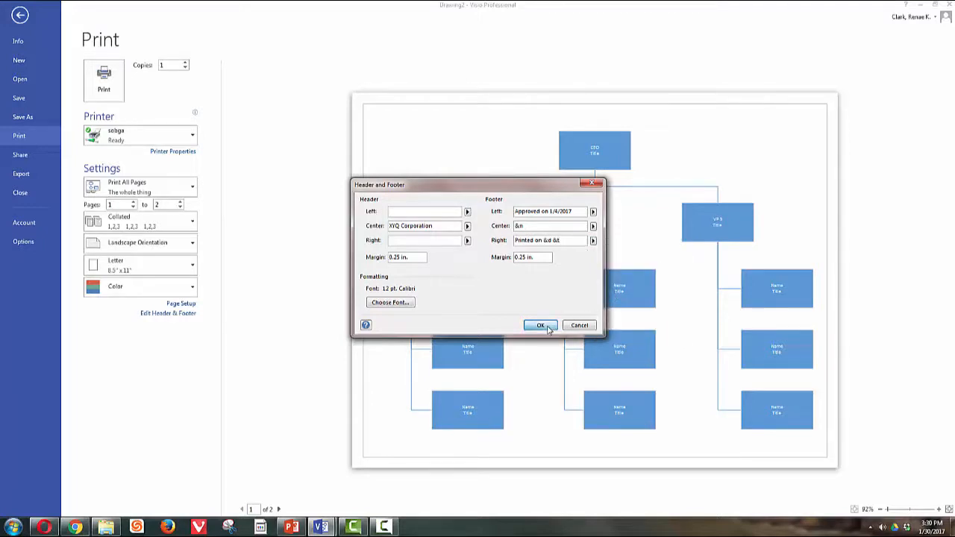